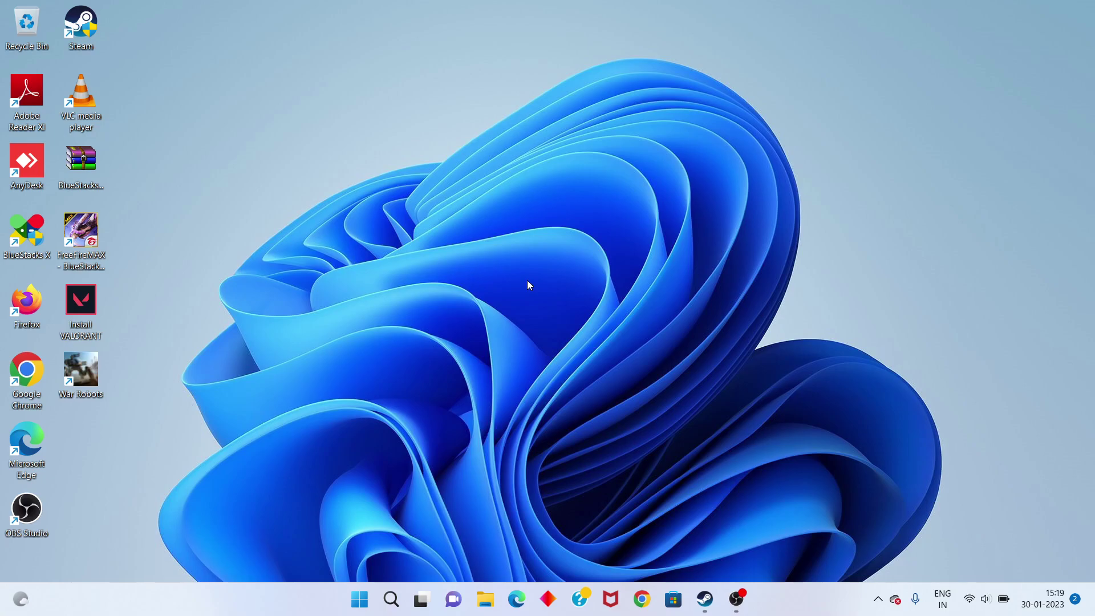
Launch Settings from a 'sett' search and go to System > Display > Graphics.
{"action": "left_click", "coordinate": [391, 599]}
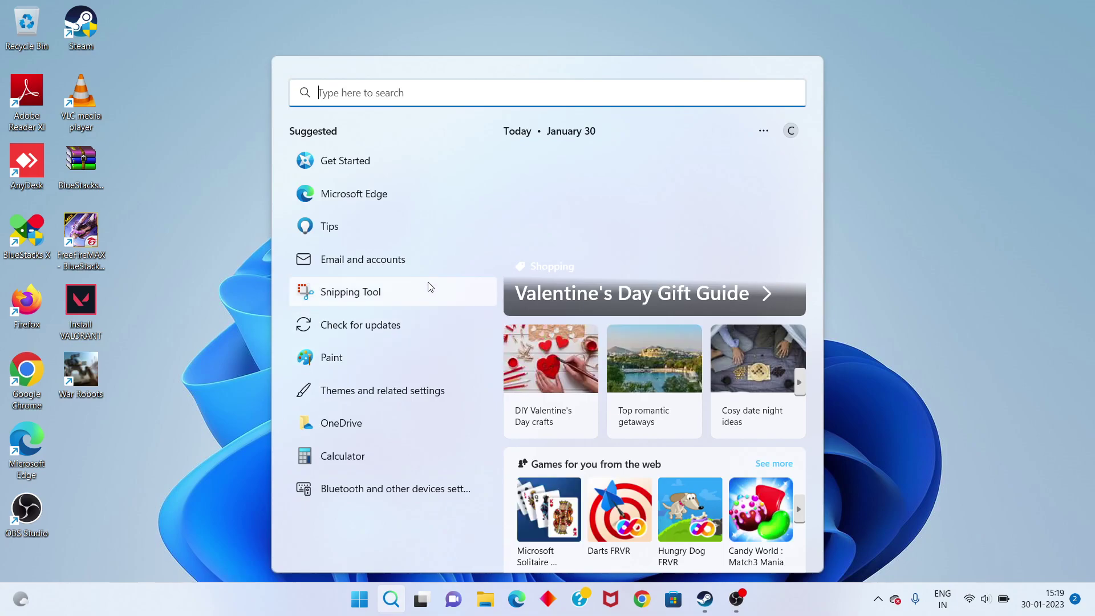
{"action": "type", "text": "sett"}
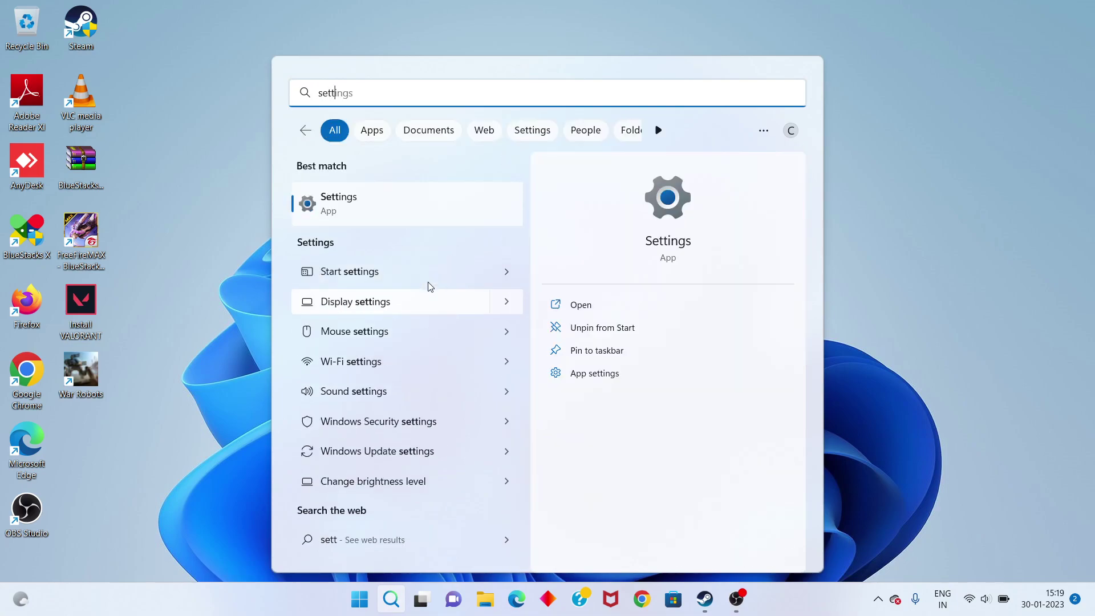
{"action": "key", "text": "Return"}
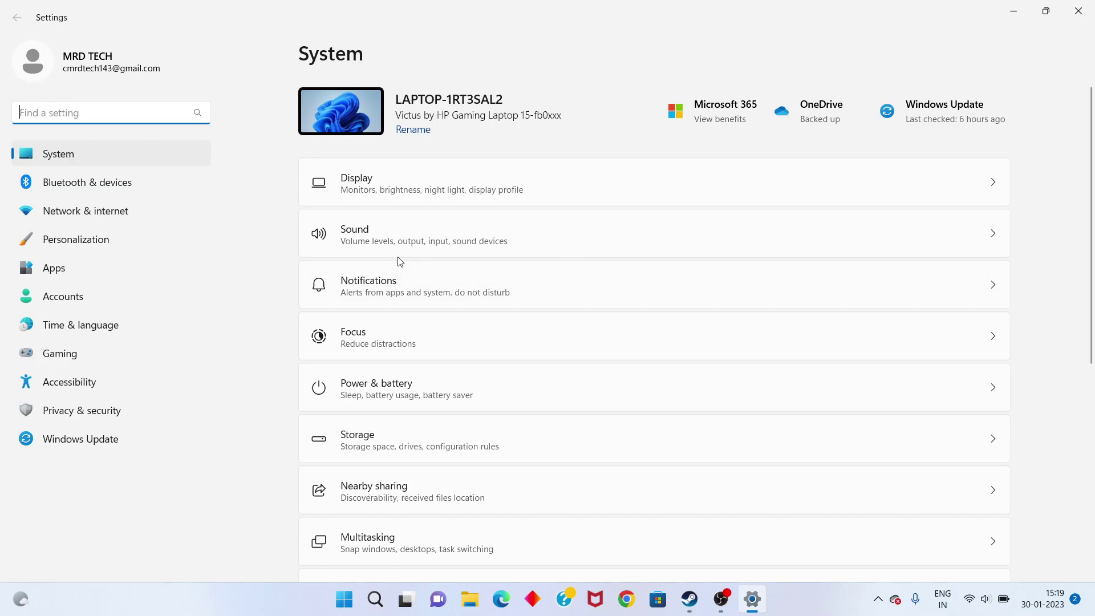
{"action": "left_click", "coordinate": [494, 192]}
{"action": "scroll", "coordinate": [494, 192], "scroll_direction": "down", "scroll_amount": 3}
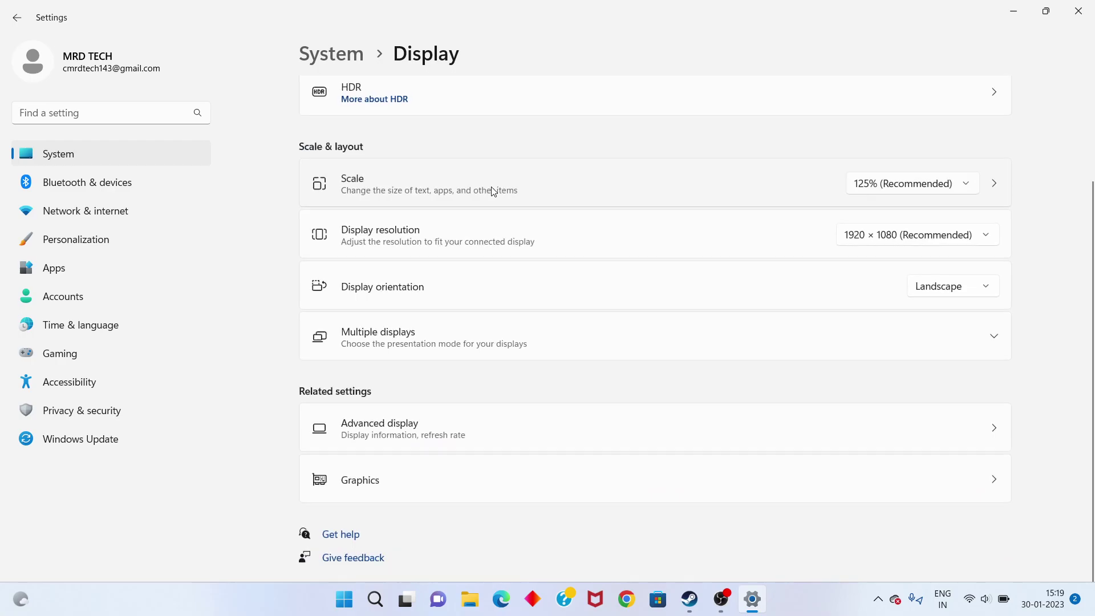
{"action": "left_click", "coordinate": [482, 485]}
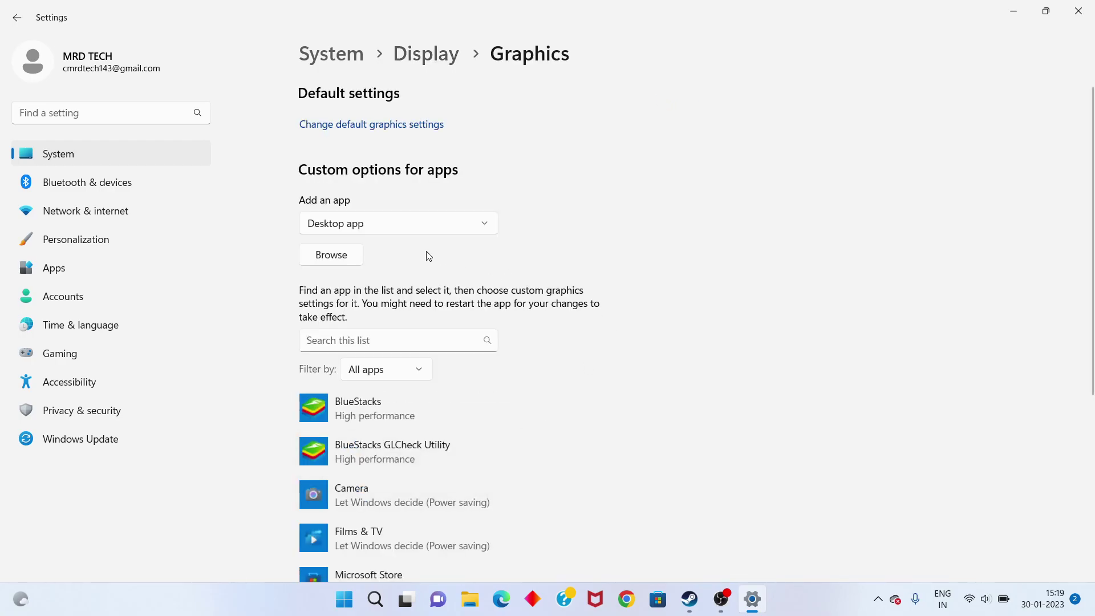
Skip adding an app, save BlueStacks at High performance, and close Settings.
{"action": "left_click", "coordinate": [346, 264]}
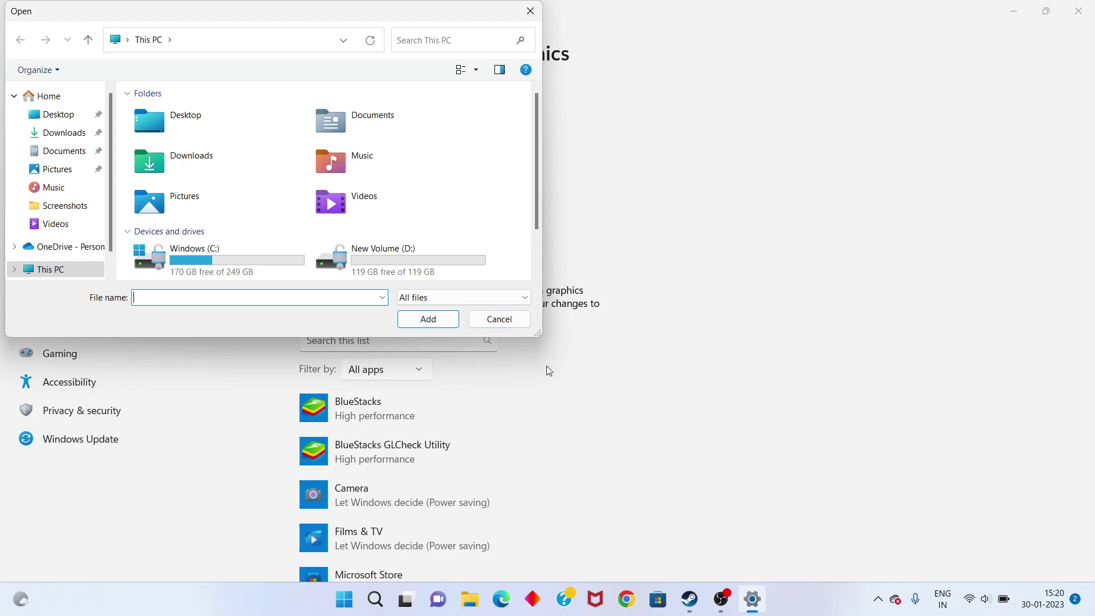
{"action": "left_click", "coordinate": [500, 323]}
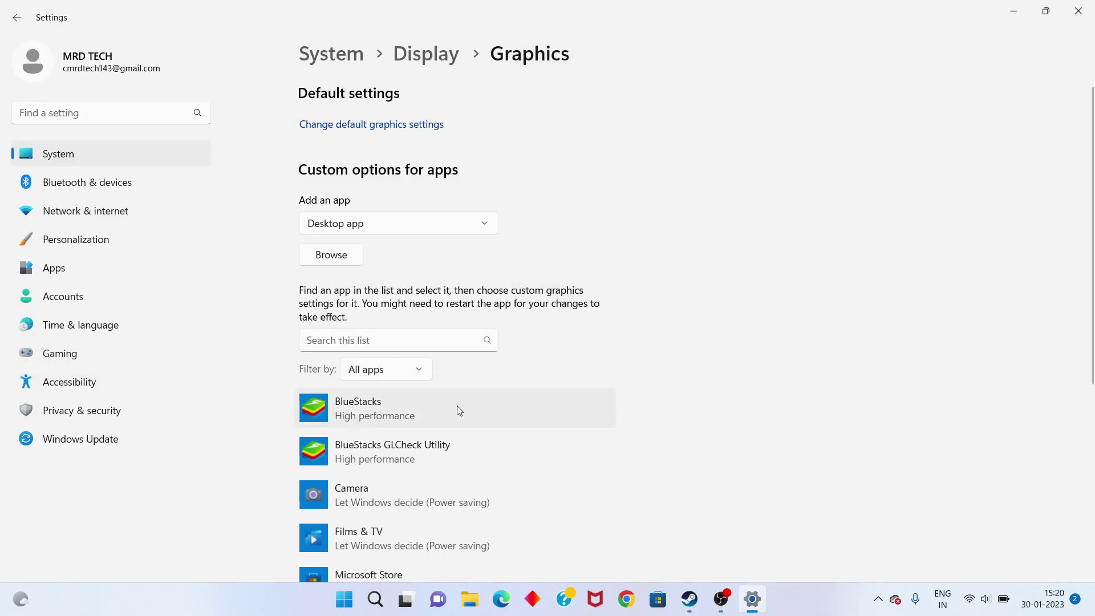
{"action": "left_click", "coordinate": [456, 405]}
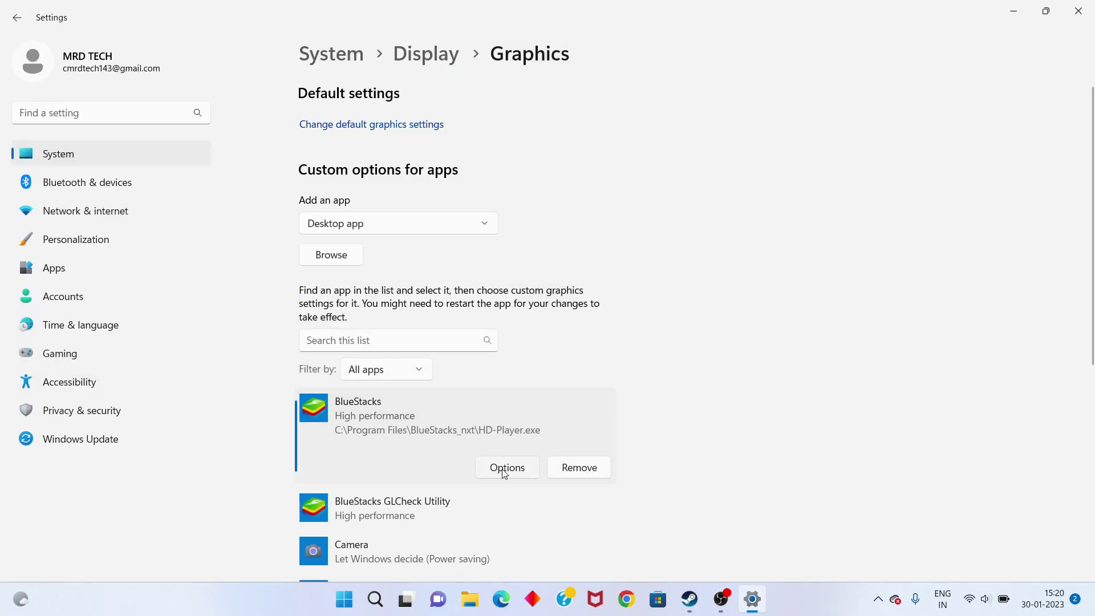
{"action": "left_click", "coordinate": [509, 471]}
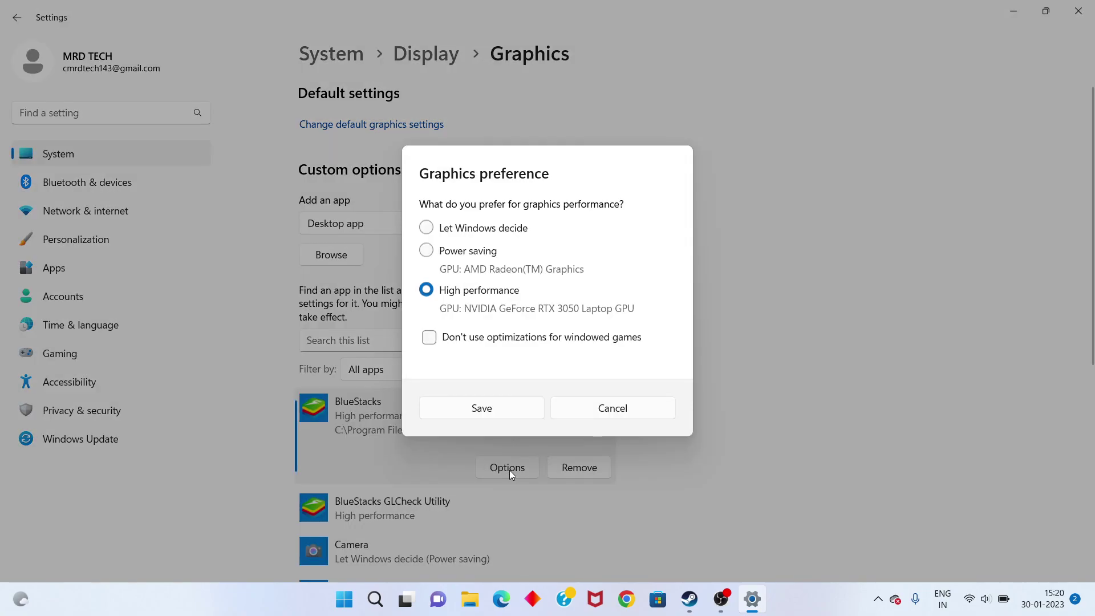
{"action": "left_click", "coordinate": [500, 411]}
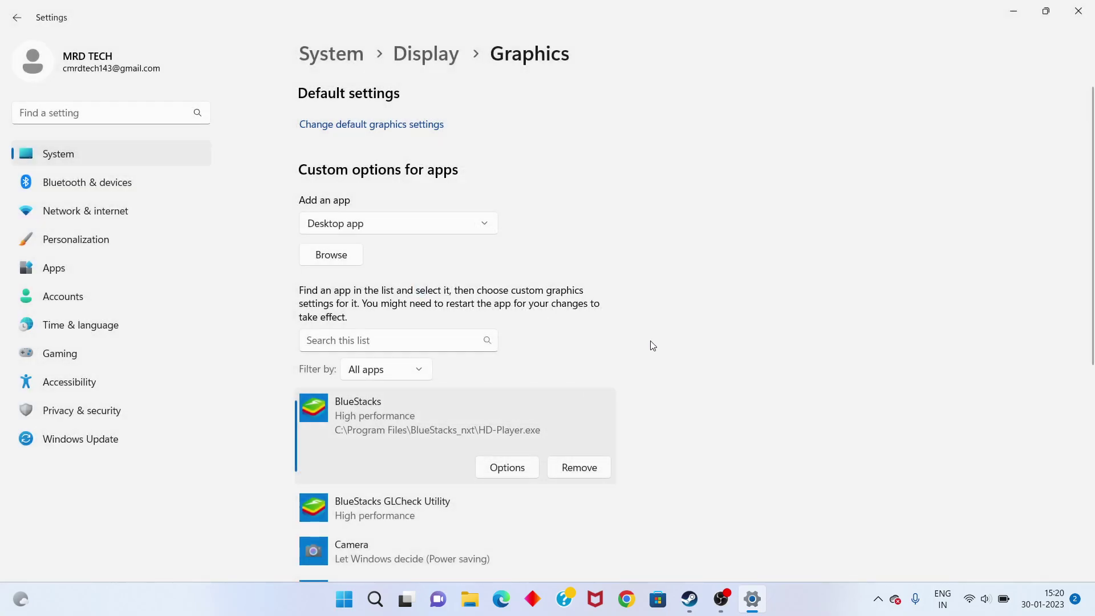
{"action": "left_click", "coordinate": [1078, 11]}
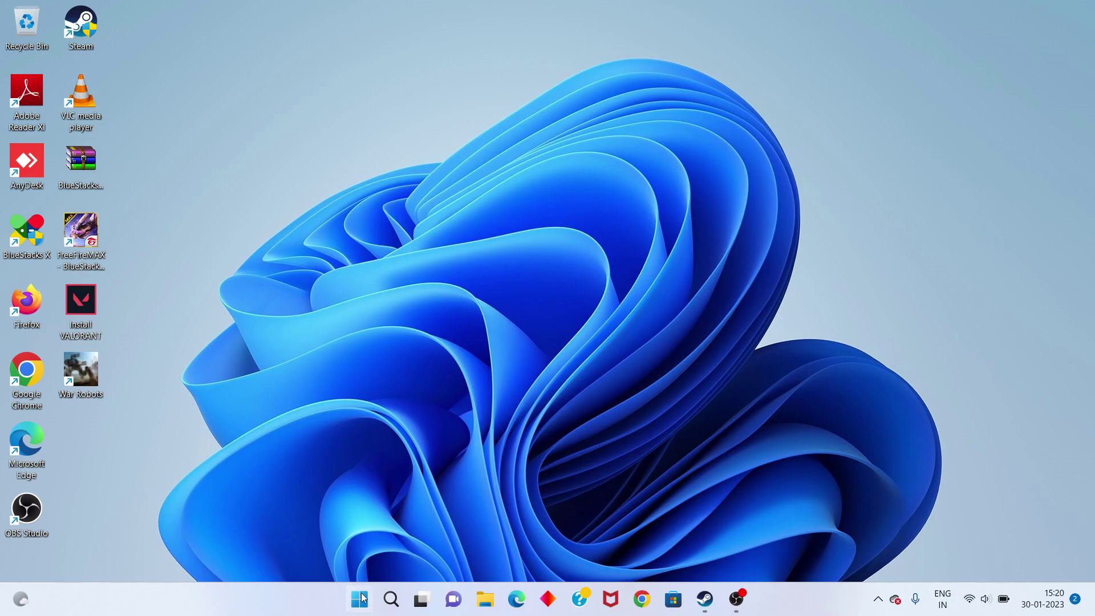
Search 'nv' and launch NVIDIA Control Panel on its Manage 3D Settings page.
{"action": "left_click", "coordinate": [392, 599]}
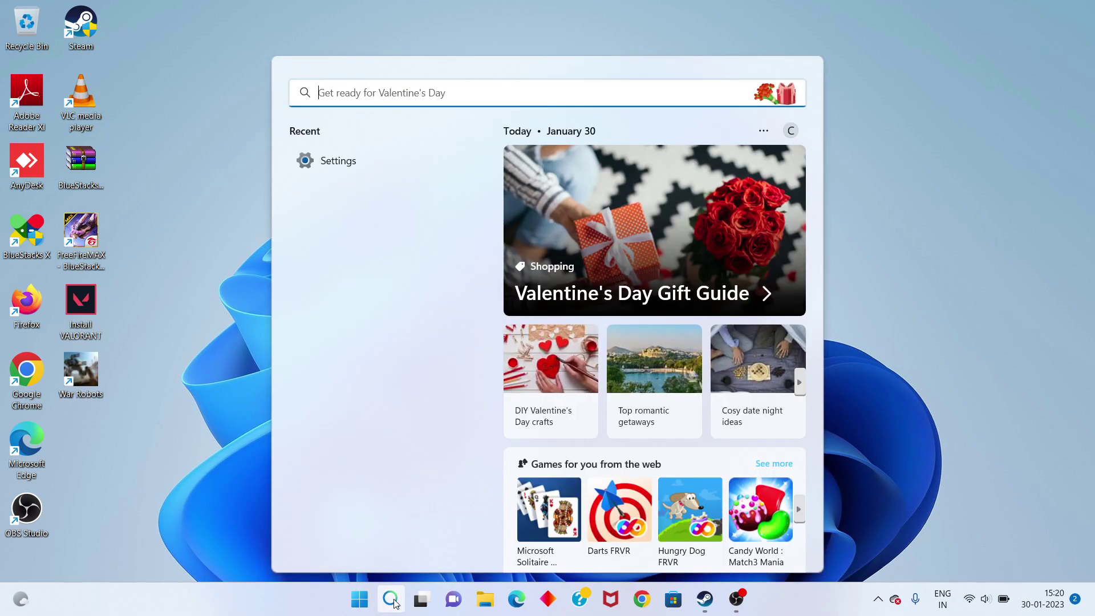
{"action": "type", "text": "nv"}
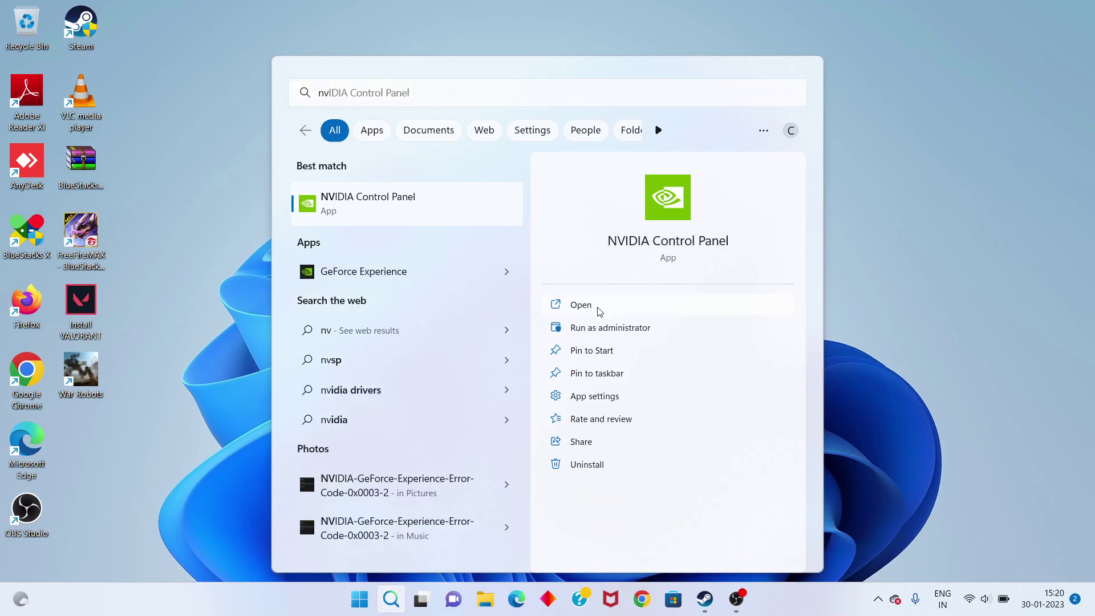
{"action": "left_click", "coordinate": [581, 304]}
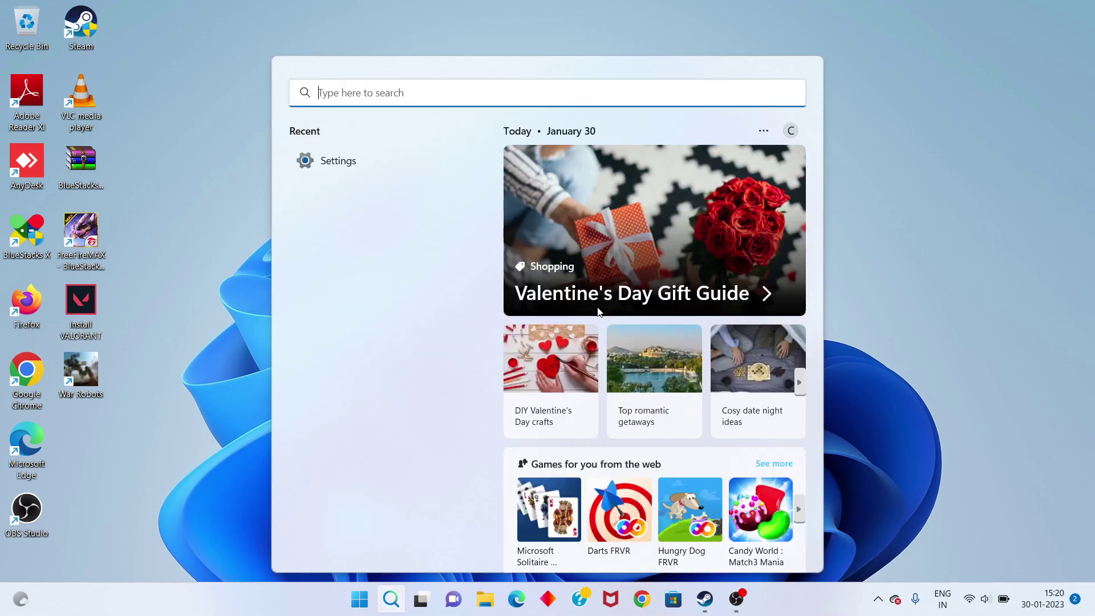
{"action": "type", "text": "nv"}
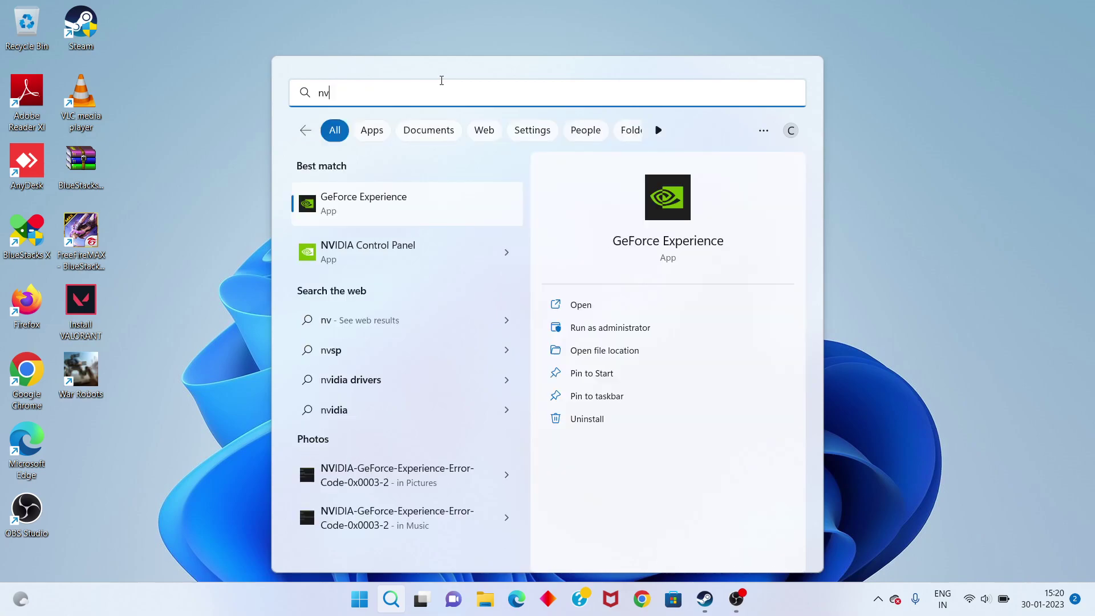
{"action": "left_click", "coordinate": [379, 262]}
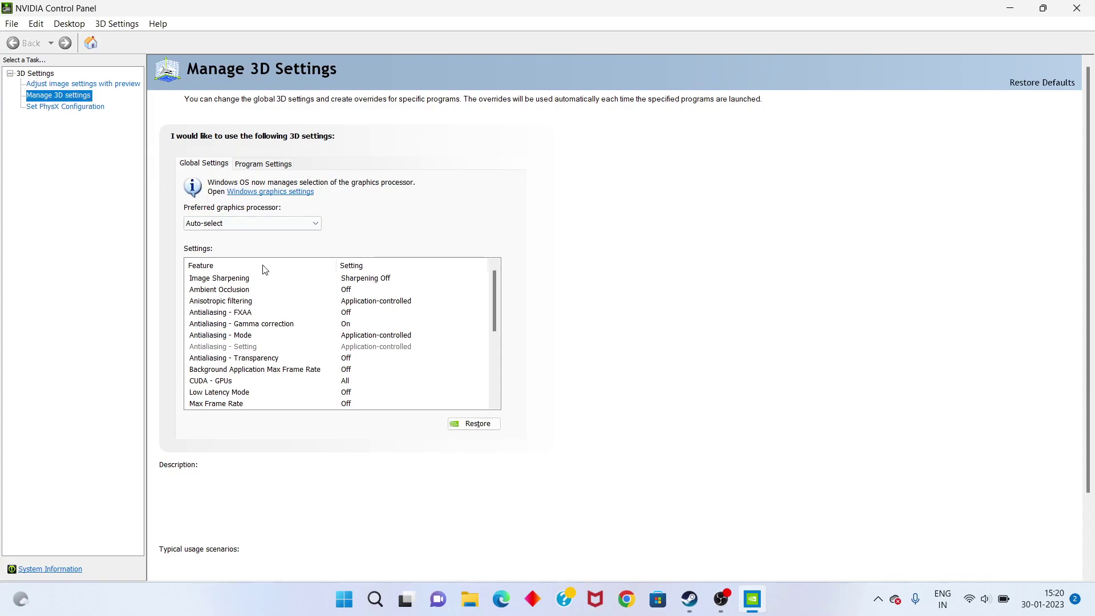
Check the Shader Cache Size options, leave it at Driver Default, and close NVIDIA Control Panel.
{"action": "mouse_move", "coordinate": [241, 305]}
{"action": "mouse_move", "coordinate": [317, 338]}
{"action": "scroll", "coordinate": [317, 338], "scroll_direction": "down", "scroll_amount": 4}
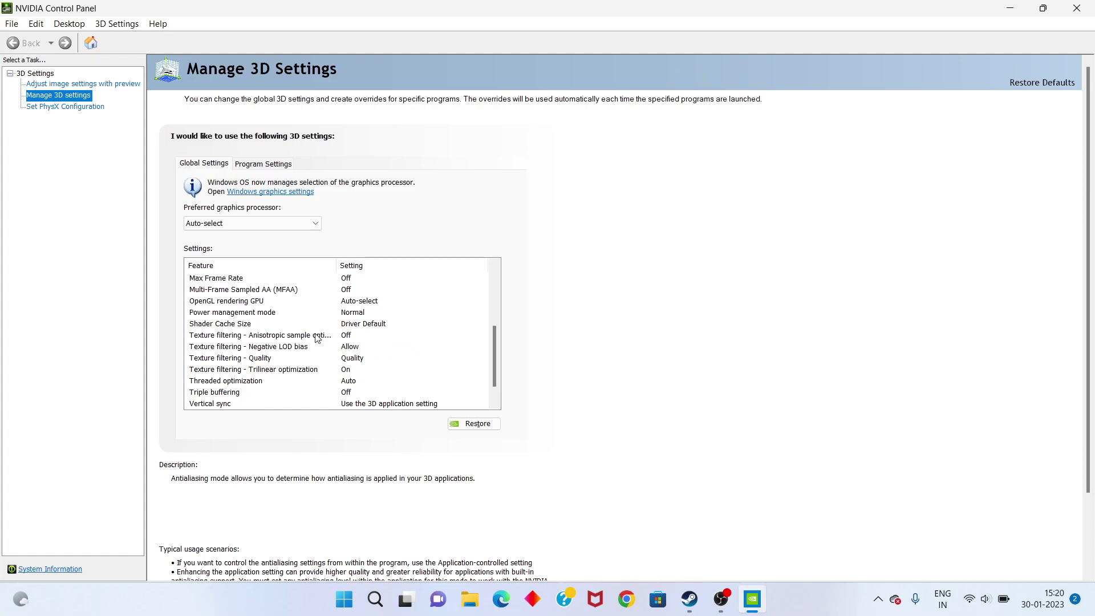
{"action": "mouse_move", "coordinate": [226, 328]}
{"action": "left_click", "coordinate": [352, 326]}
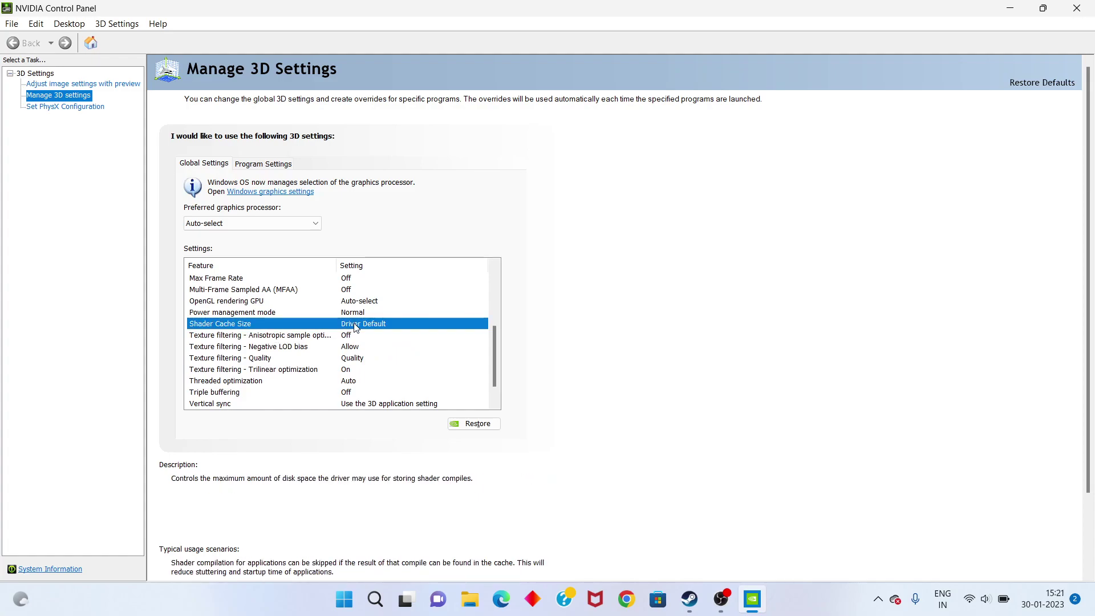
{"action": "left_click", "coordinate": [354, 328]}
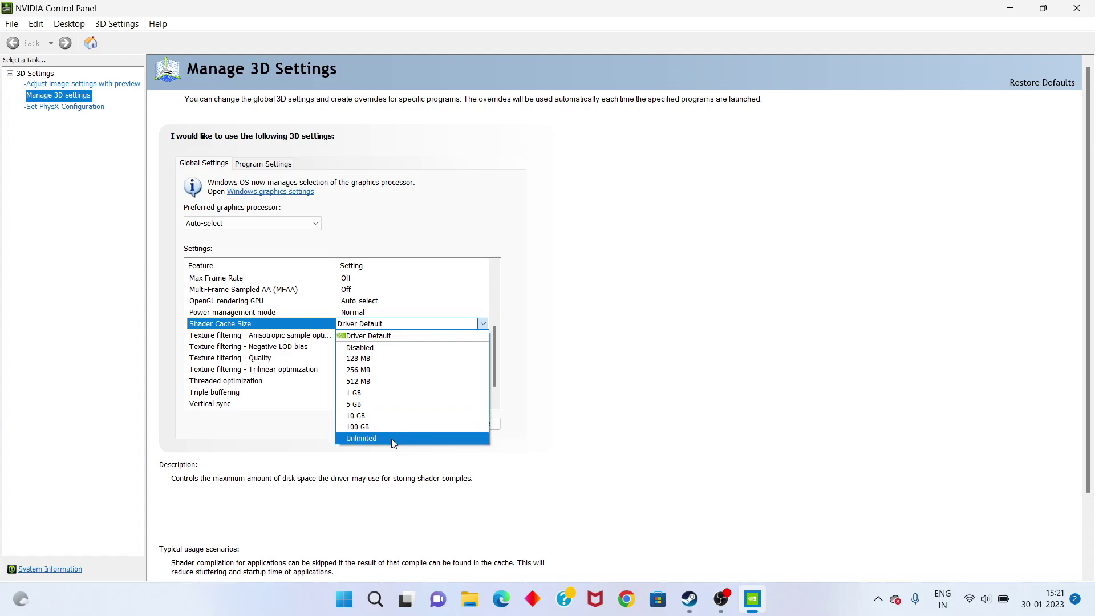
{"action": "left_click", "coordinate": [665, 347]}
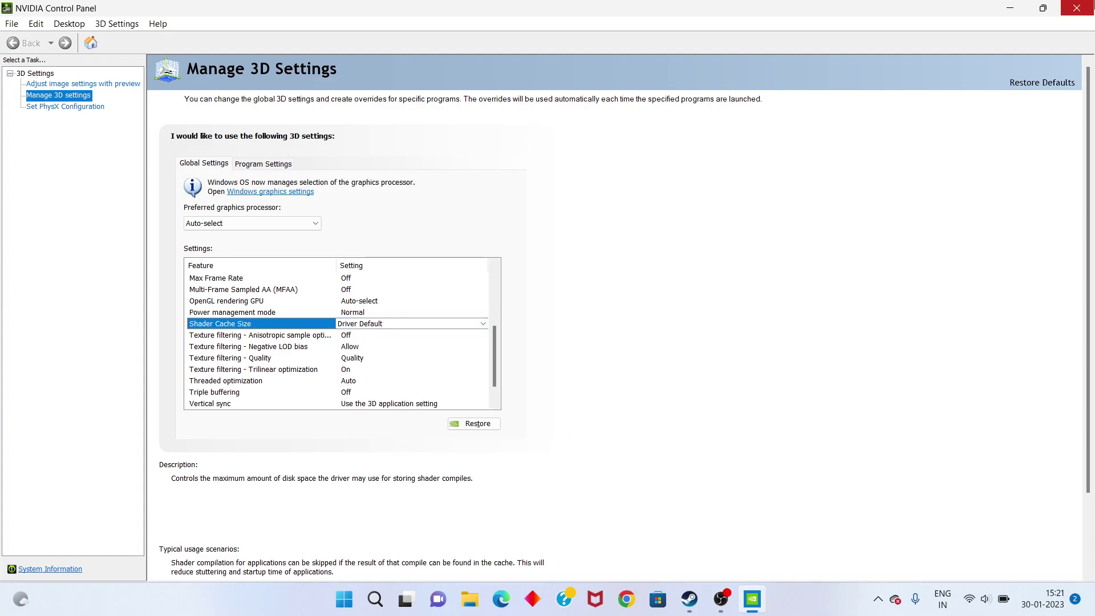
{"action": "left_click", "coordinate": [1077, 8]}
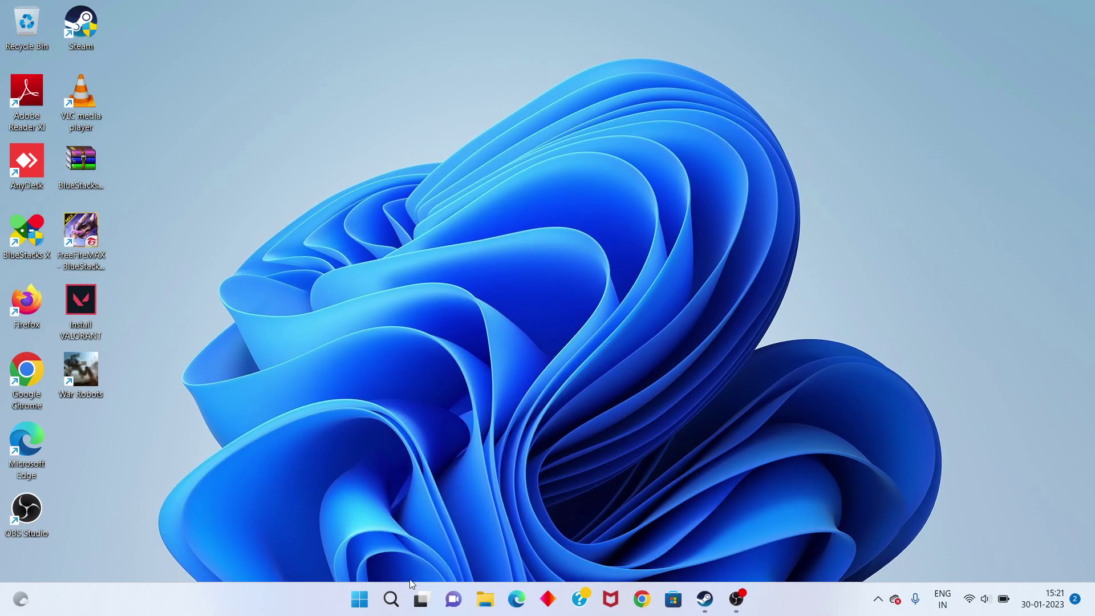
Open Control Panel via 'con', view Small icons, and edit the Balanced plan in Power Options.
{"action": "left_click", "coordinate": [391, 599]}
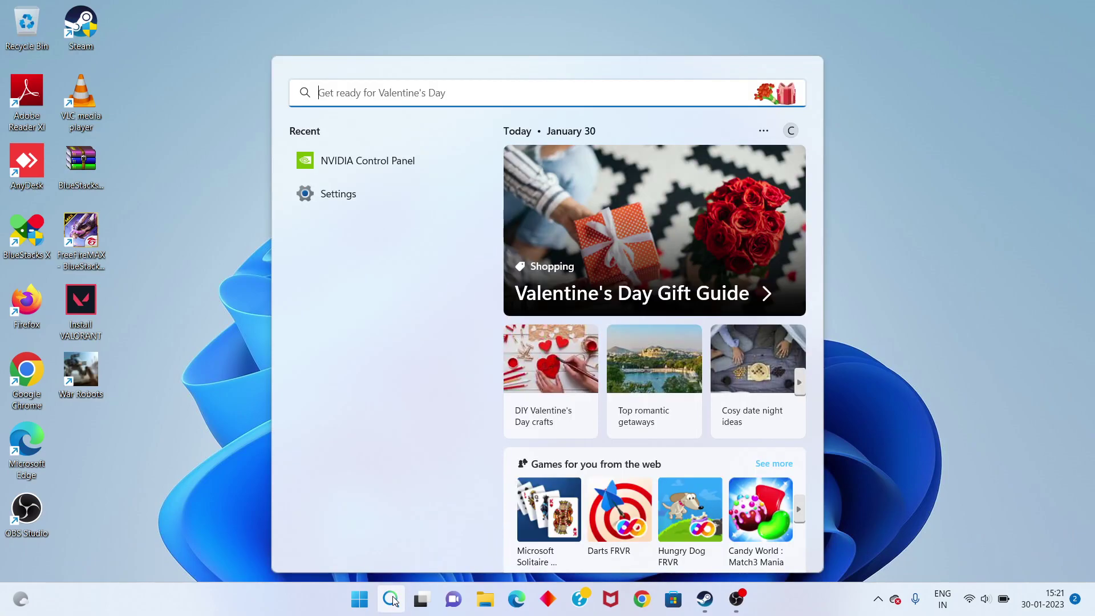
{"action": "type", "text": "con"}
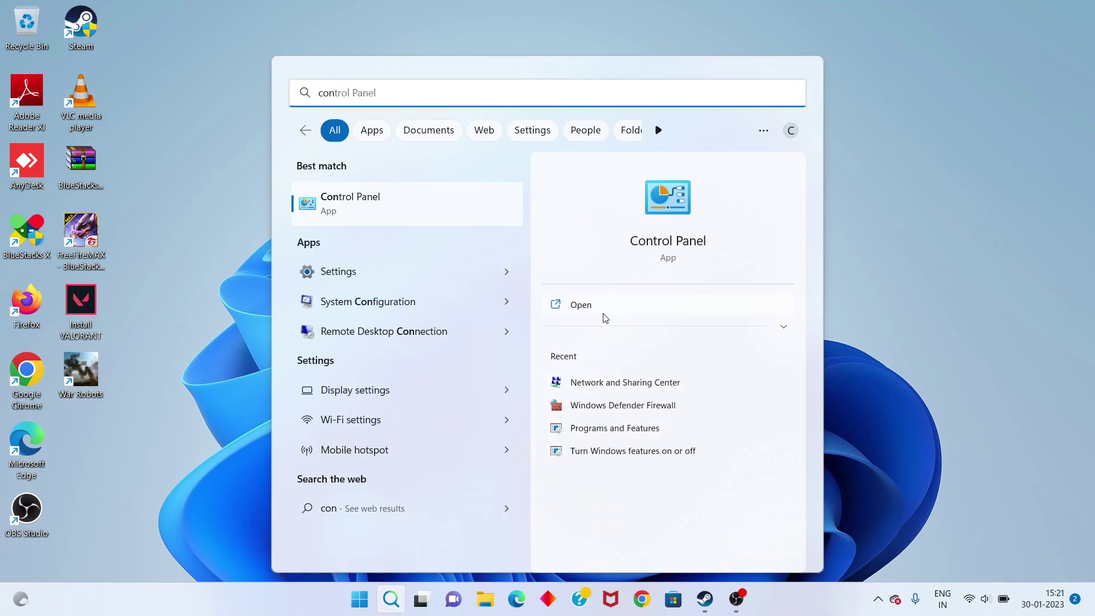
{"action": "left_click", "coordinate": [607, 311]}
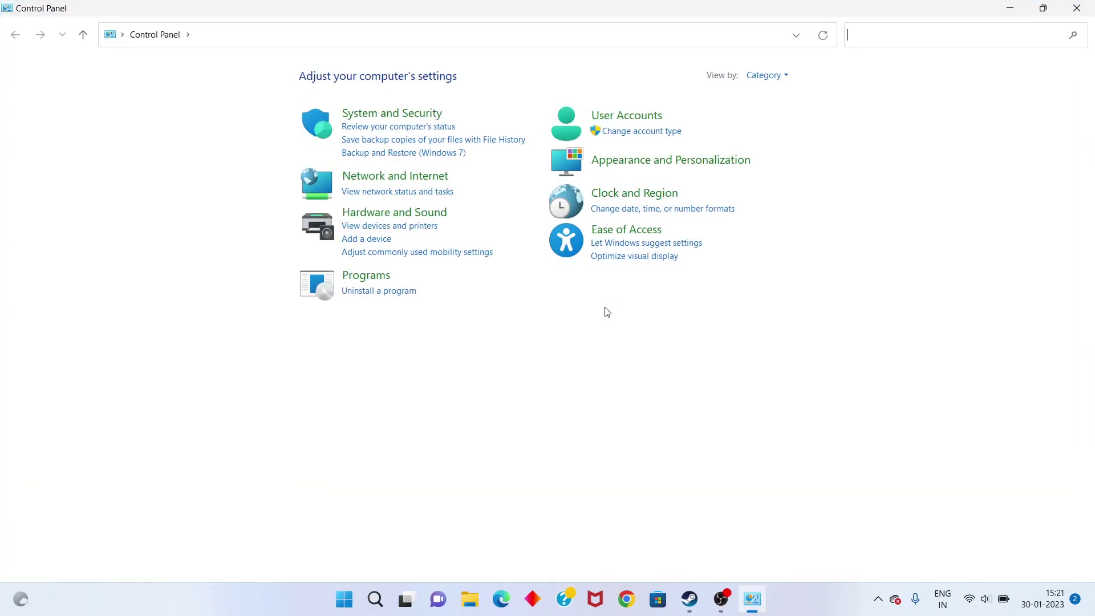
{"action": "left_click", "coordinate": [766, 75]}
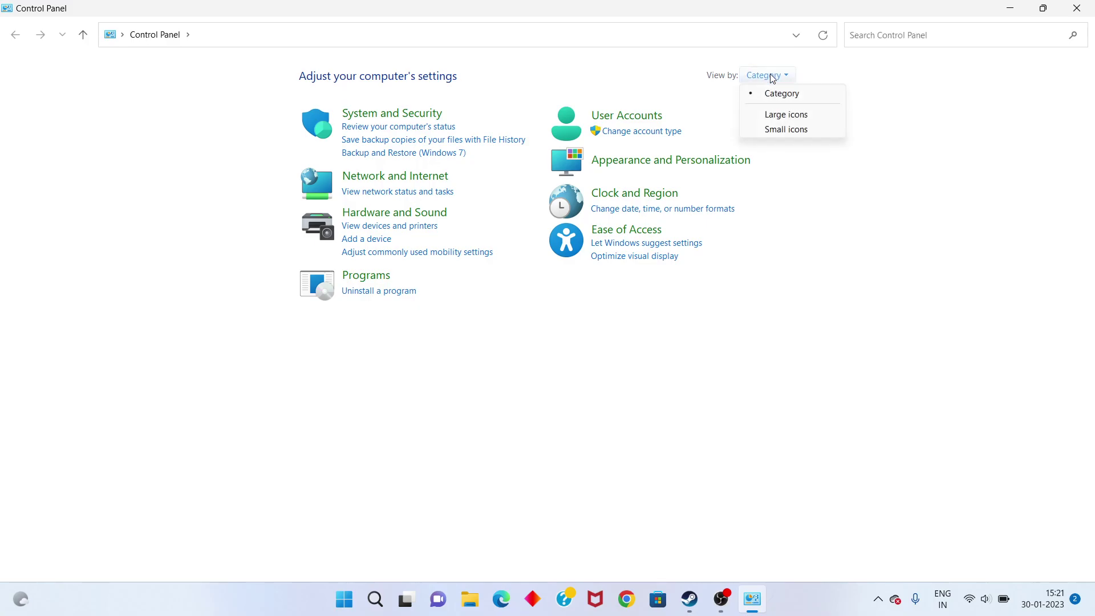
{"action": "left_click", "coordinate": [777, 129]}
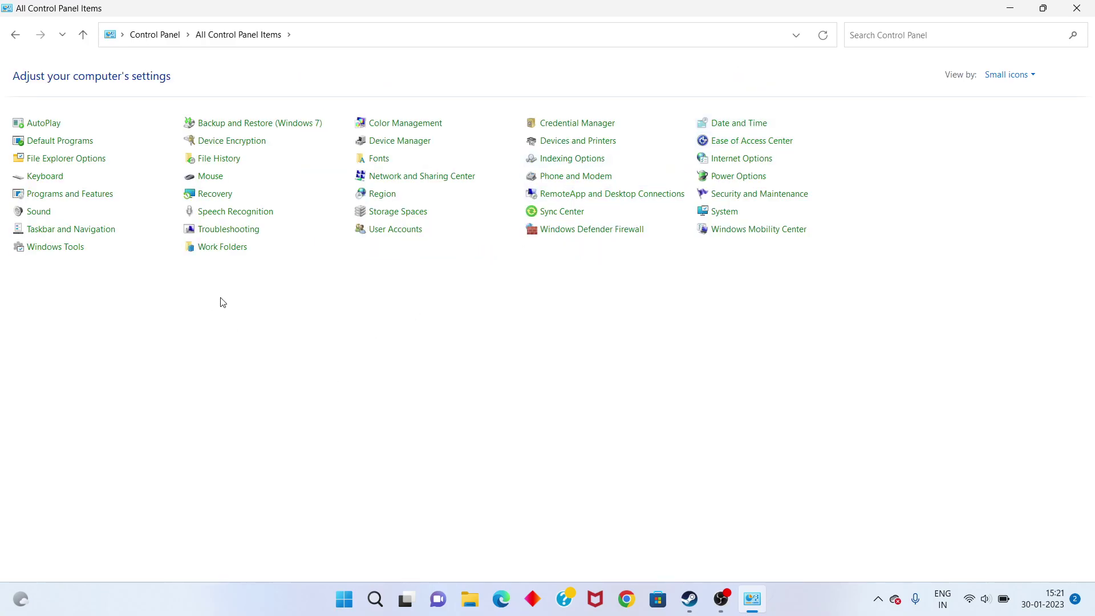
{"action": "left_click", "coordinate": [730, 175]}
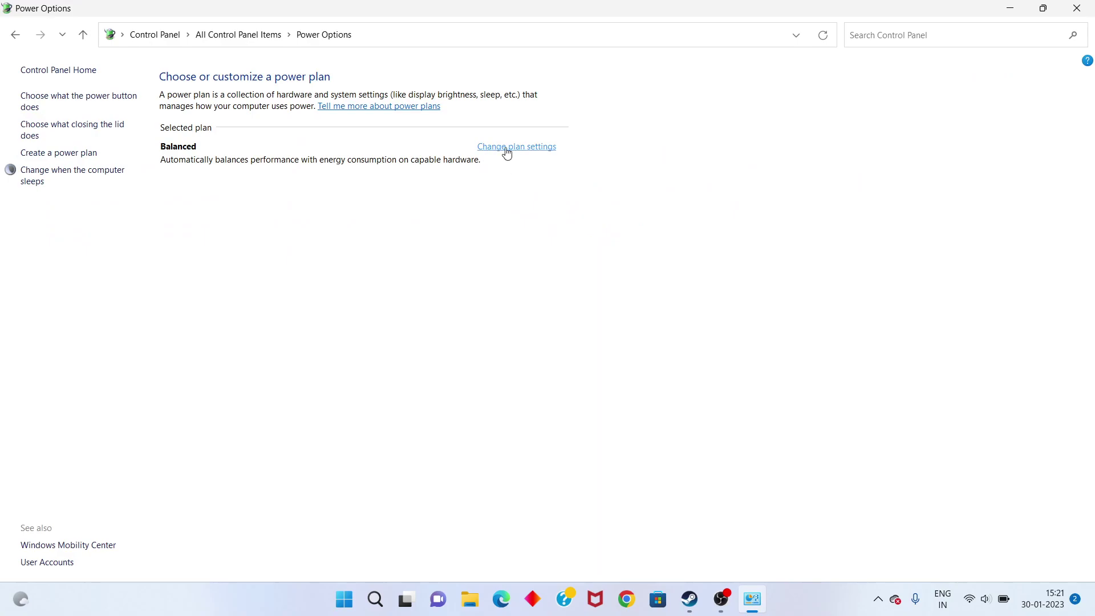
{"action": "left_click", "coordinate": [529, 147]}
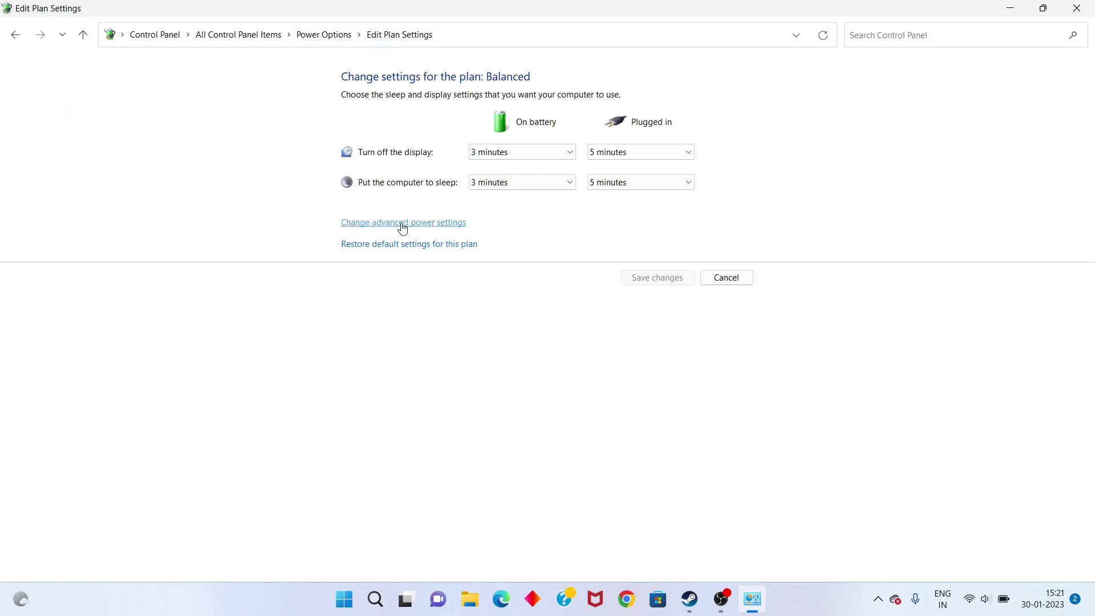
{"action": "left_click", "coordinate": [443, 223]}
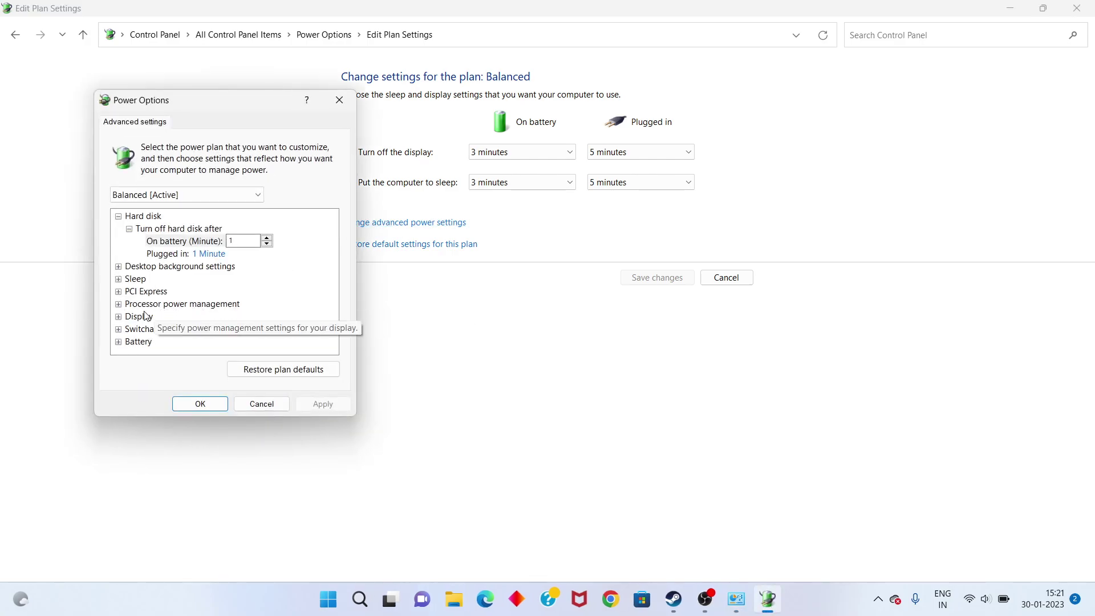
{"action": "left_click", "coordinate": [118, 318]}
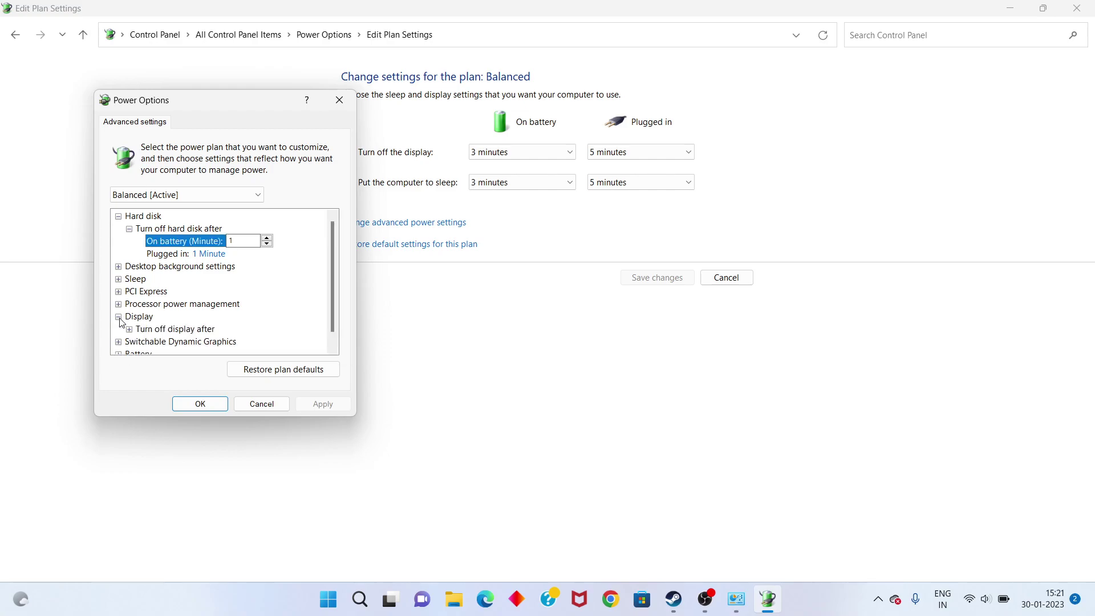
{"action": "left_click", "coordinate": [118, 305]}
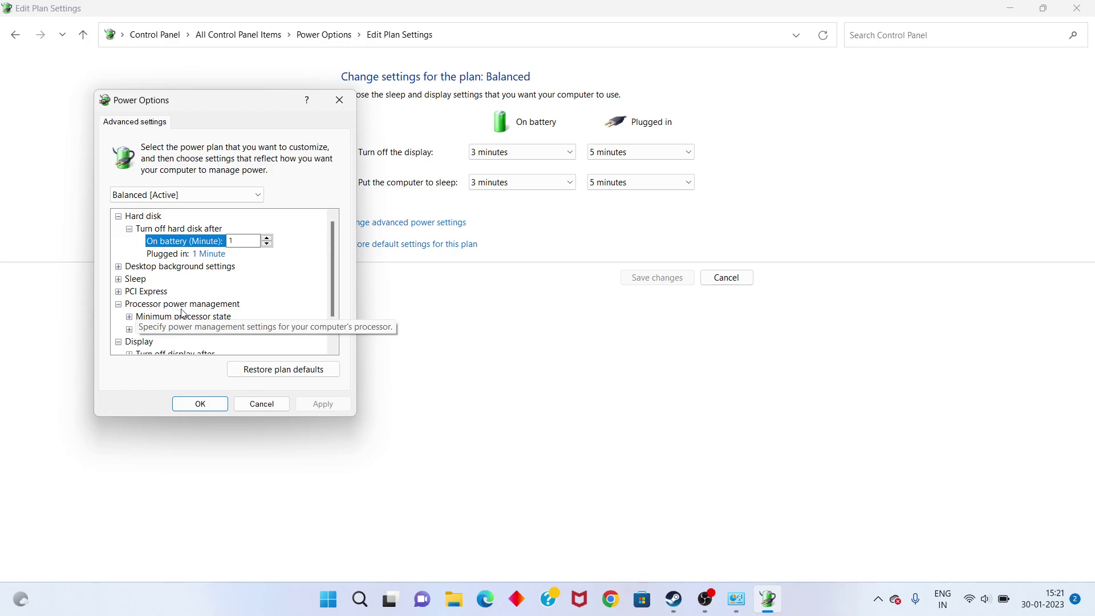
{"action": "left_click", "coordinate": [129, 317]}
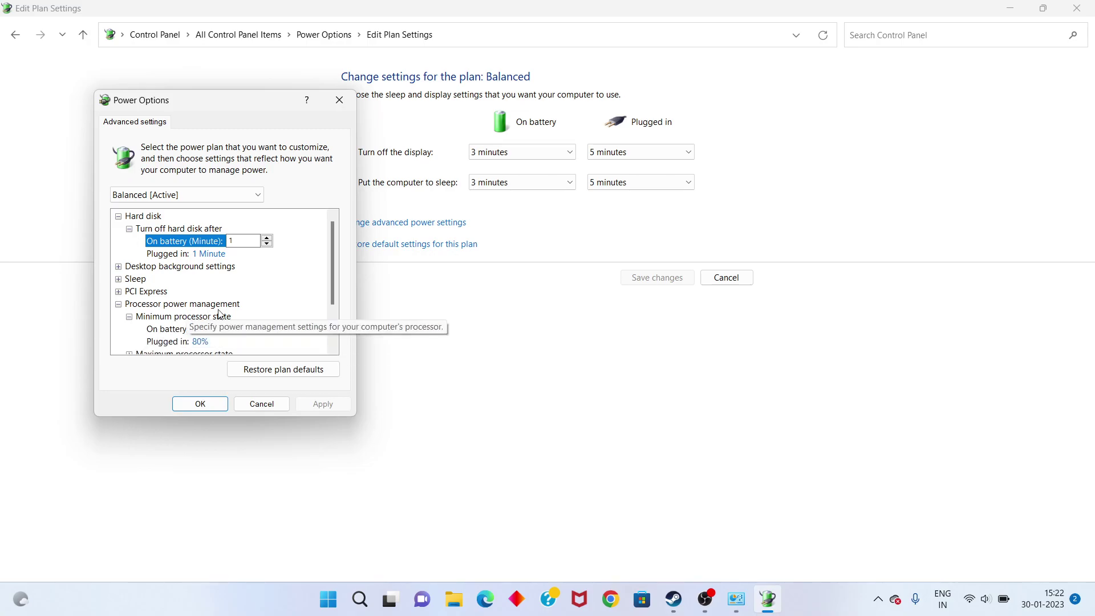
{"action": "left_click", "coordinate": [334, 330]}
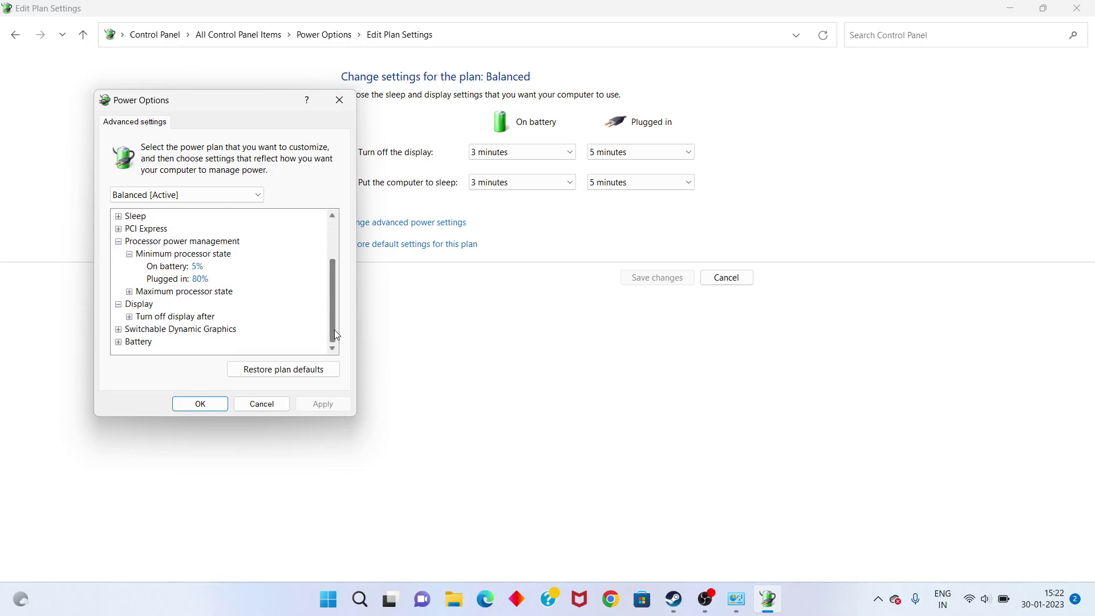
{"action": "left_click", "coordinate": [129, 291]}
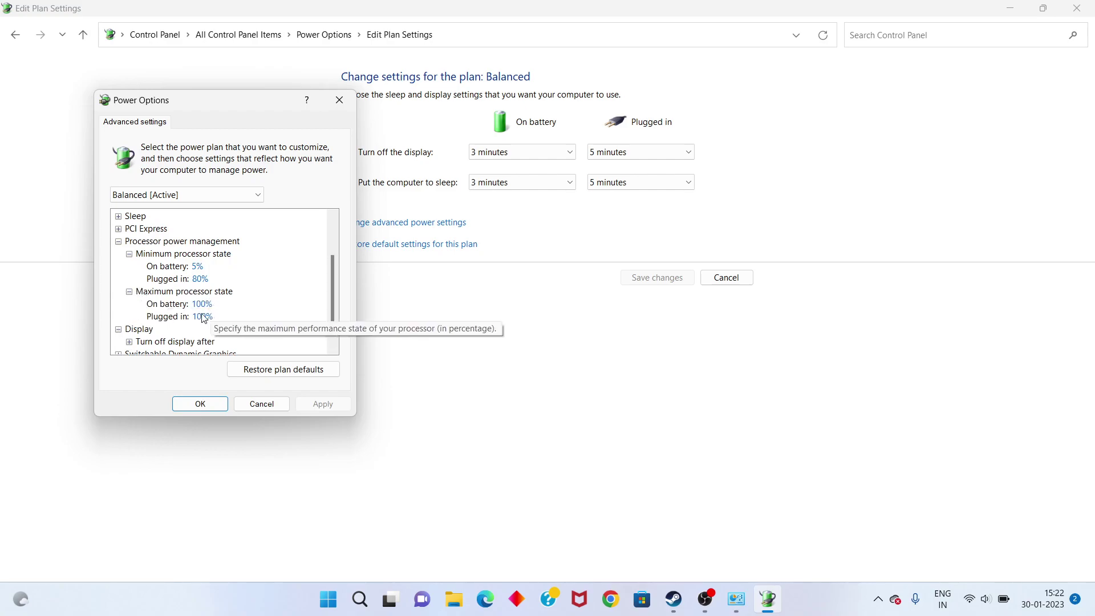
{"action": "left_click", "coordinate": [207, 406]}
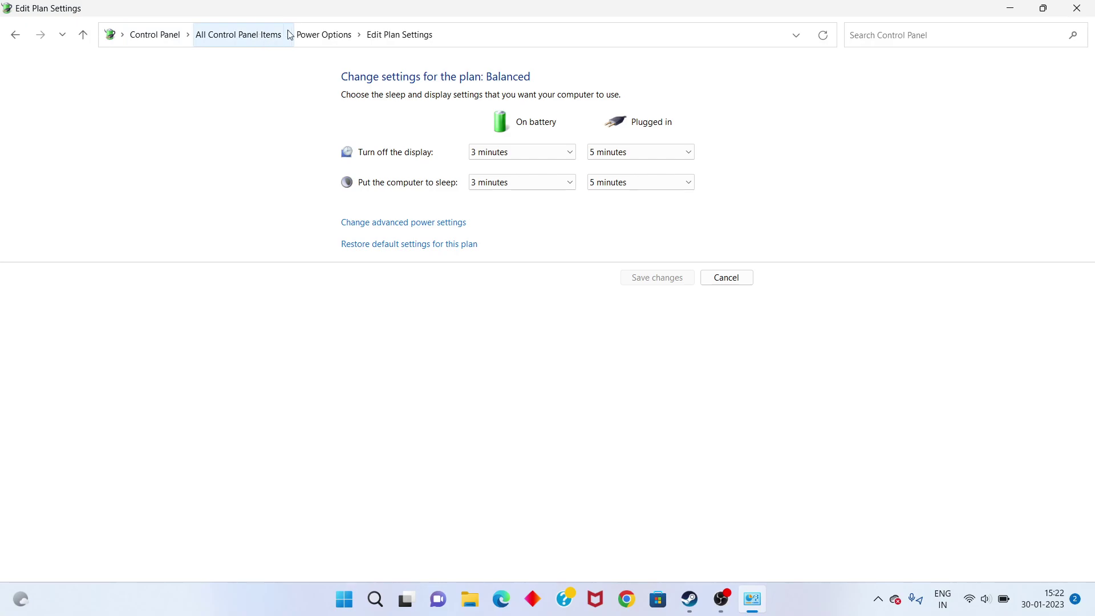
Navigate from Power Options back to Network and Sharing Center.
{"action": "left_click", "coordinate": [306, 34]}
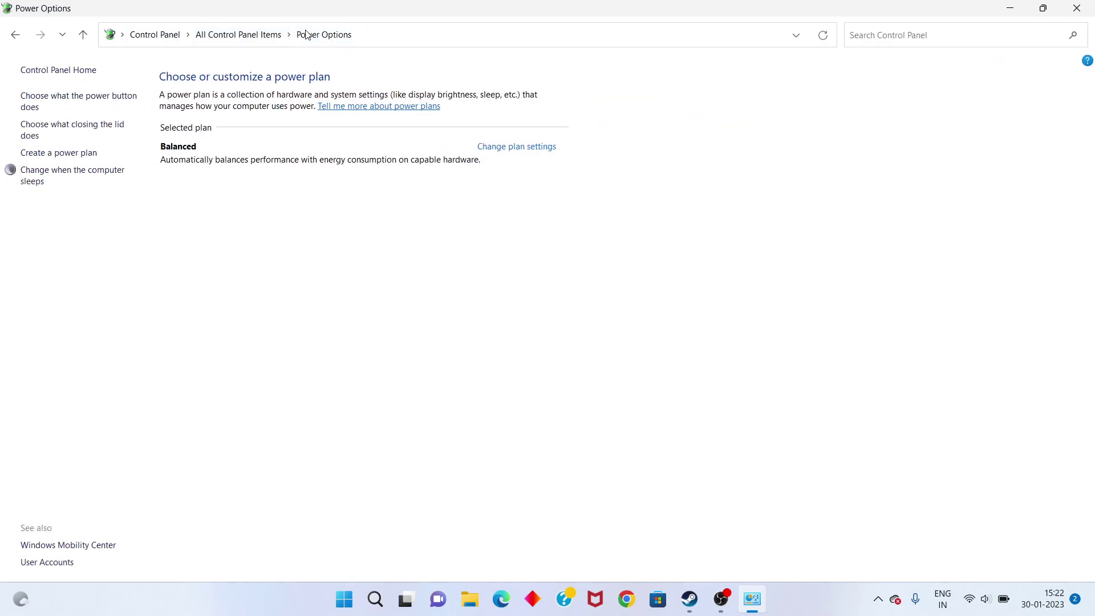
{"action": "left_click", "coordinate": [167, 38]}
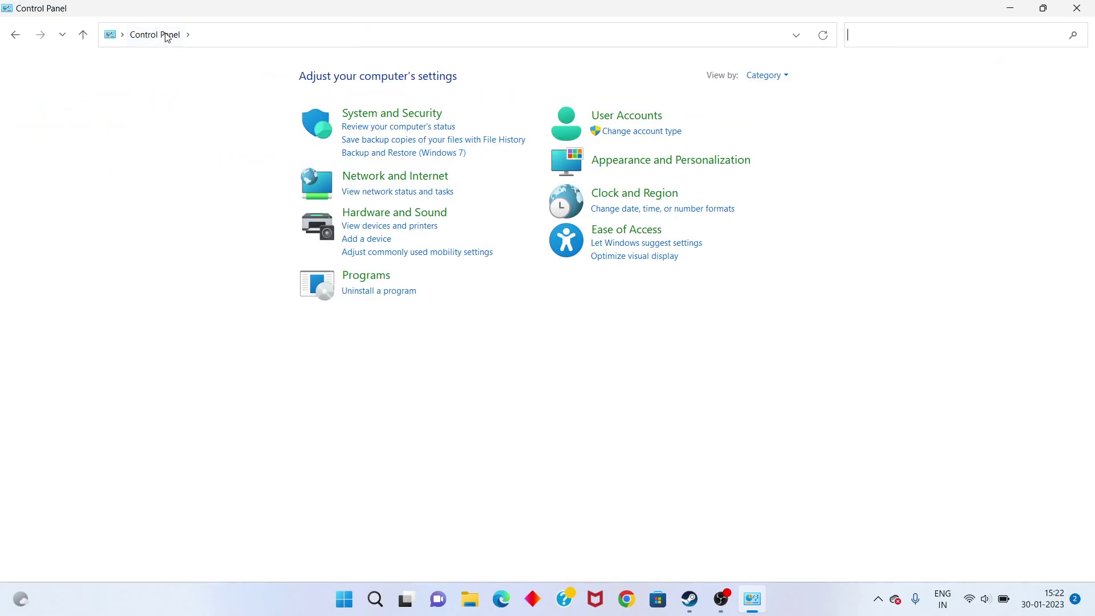
{"action": "left_click", "coordinate": [416, 178]}
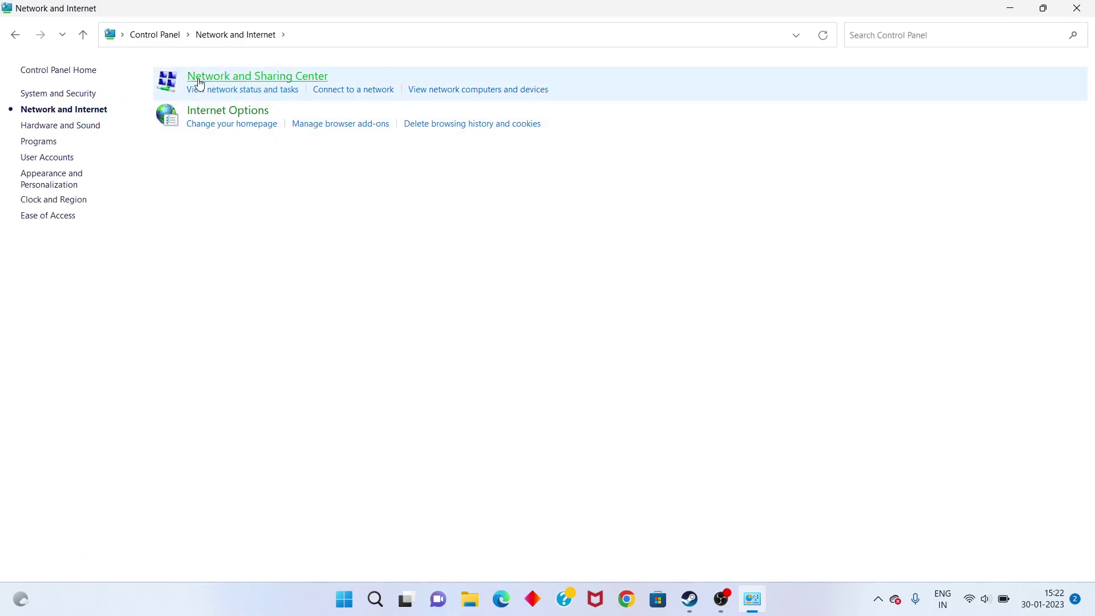
{"action": "left_click", "coordinate": [301, 81]}
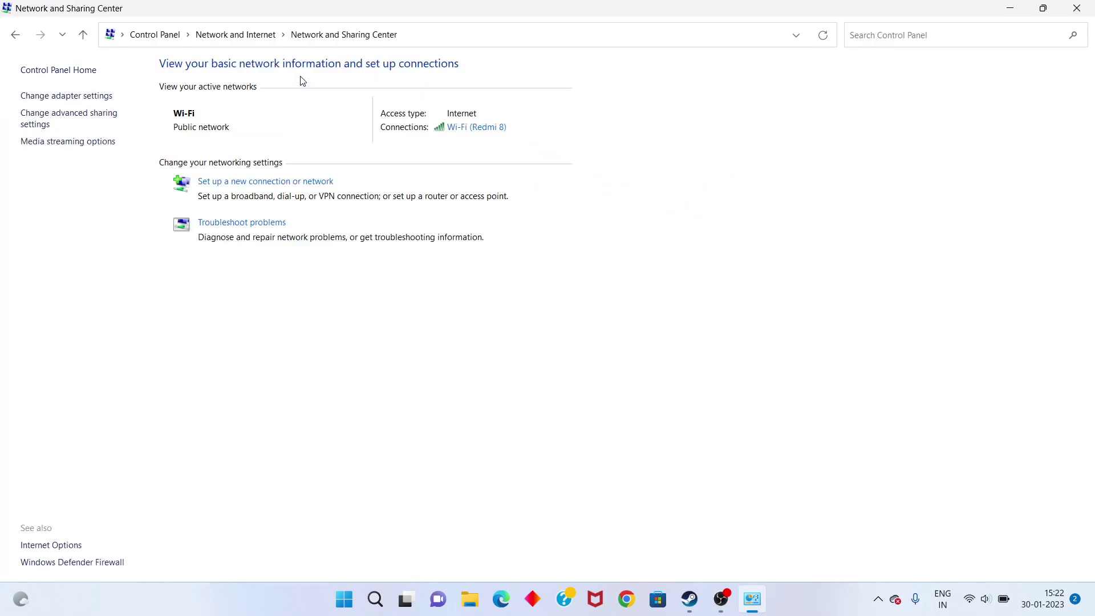
Set Wi-Fi IPv4 DNS servers to 8.8.8.8 and 8.8.4.4 and close the Wi-Fi dialogs.
{"action": "left_click", "coordinate": [469, 134]}
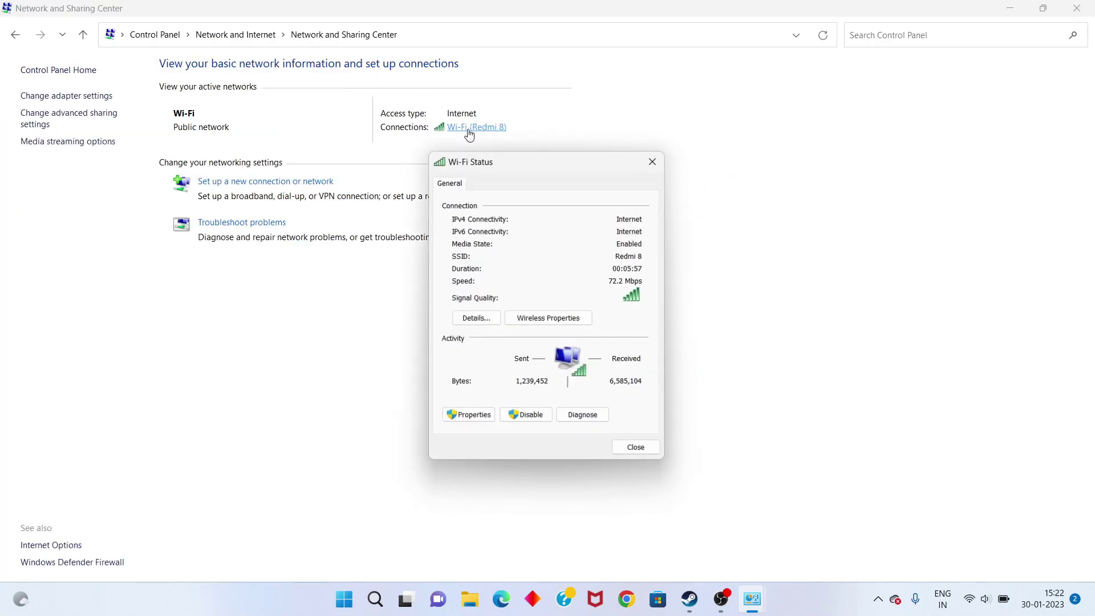
{"action": "left_click", "coordinate": [471, 415]}
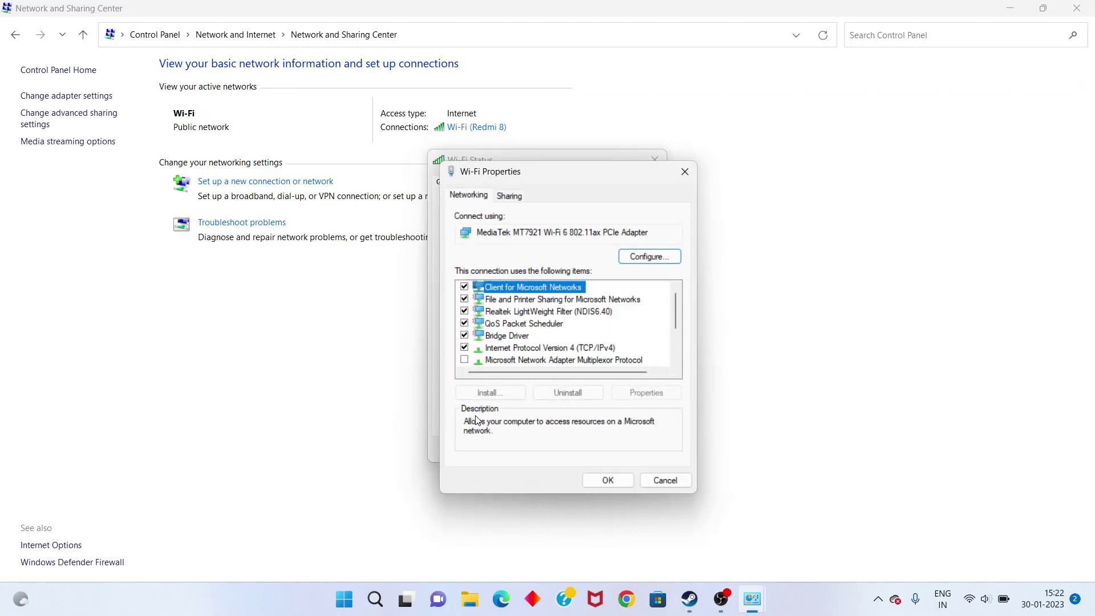
{"action": "left_click", "coordinate": [554, 348]}
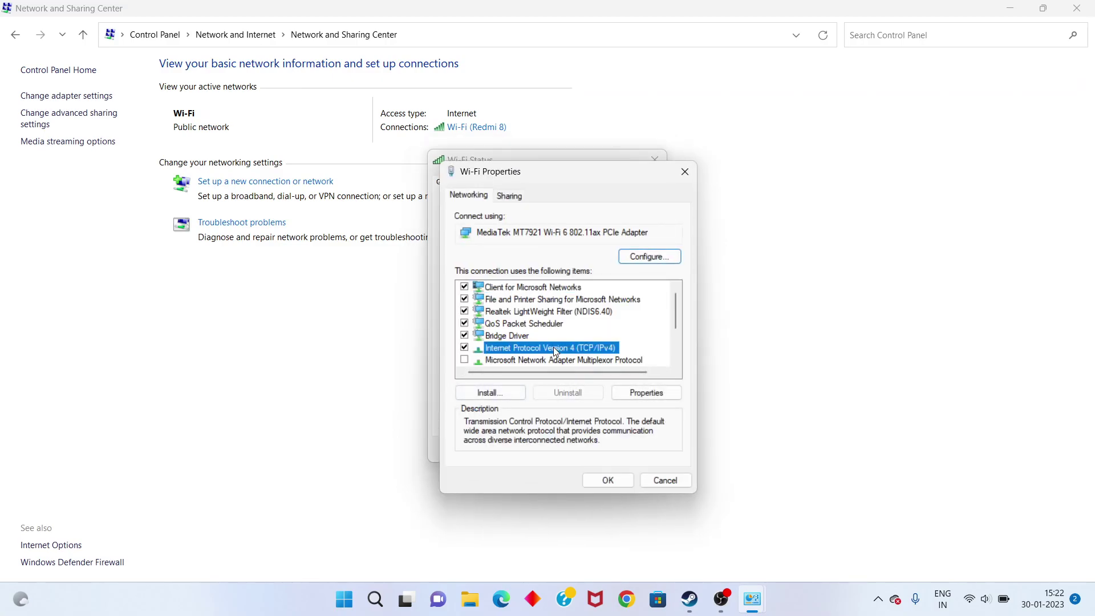
{"action": "left_click", "coordinate": [647, 398]}
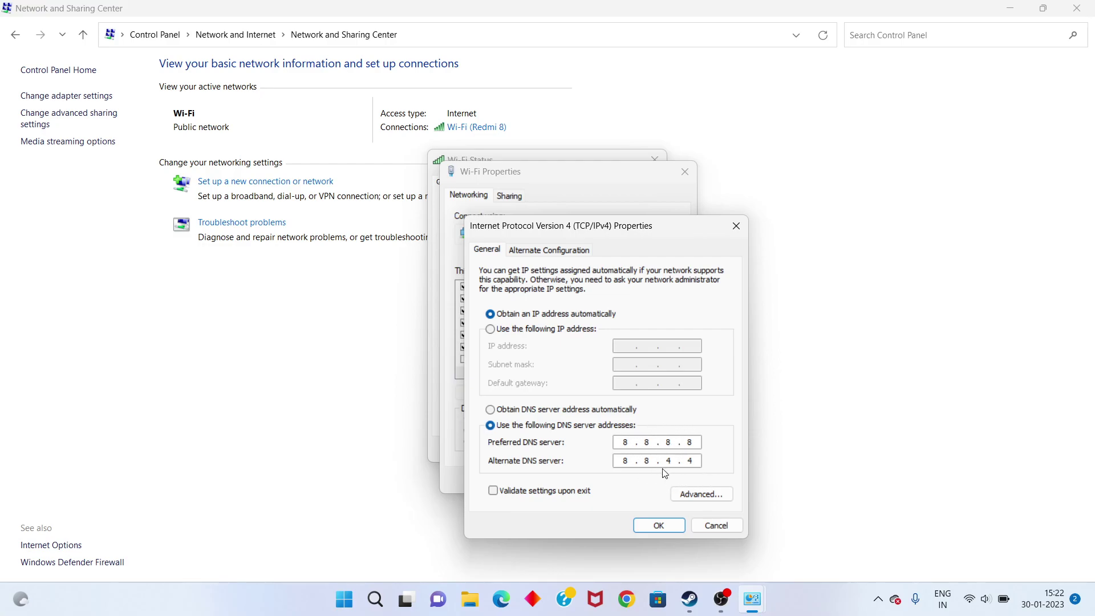
{"action": "left_click", "coordinate": [656, 528]}
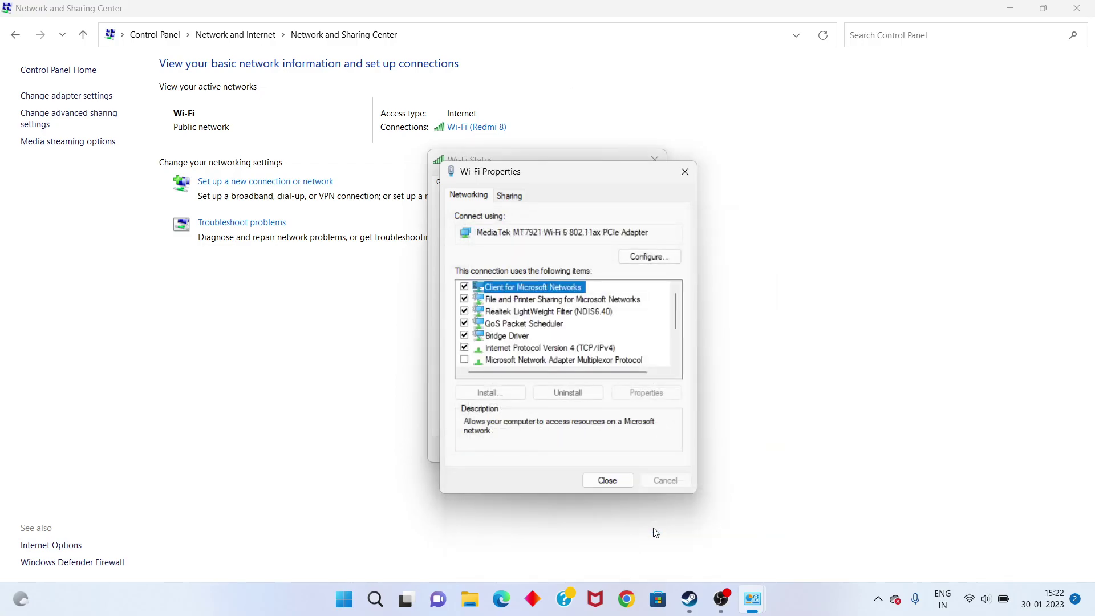
{"action": "left_click", "coordinate": [618, 479]}
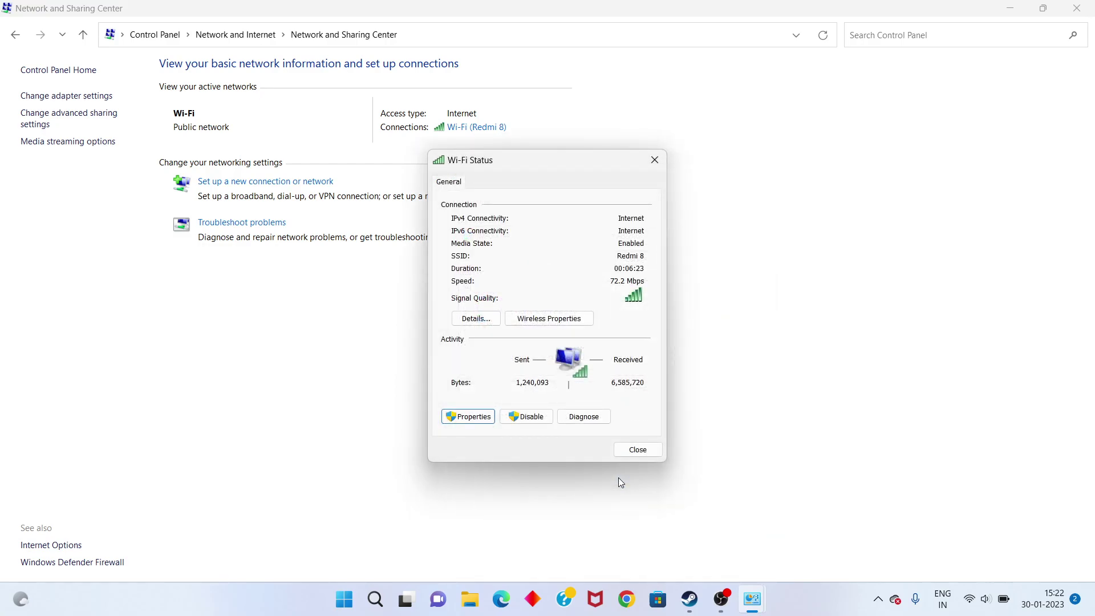
{"action": "left_click", "coordinate": [638, 450]}
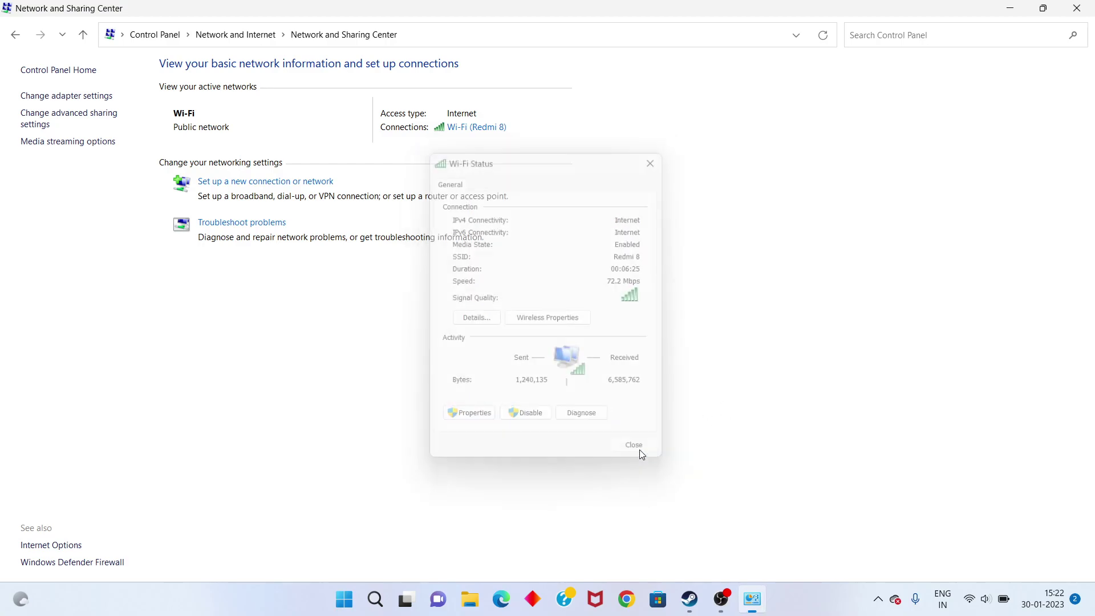
Close Network and Sharing Center, then open Task Manager via 'tas' maximized on Processes.
{"action": "left_click", "coordinate": [1077, 8]}
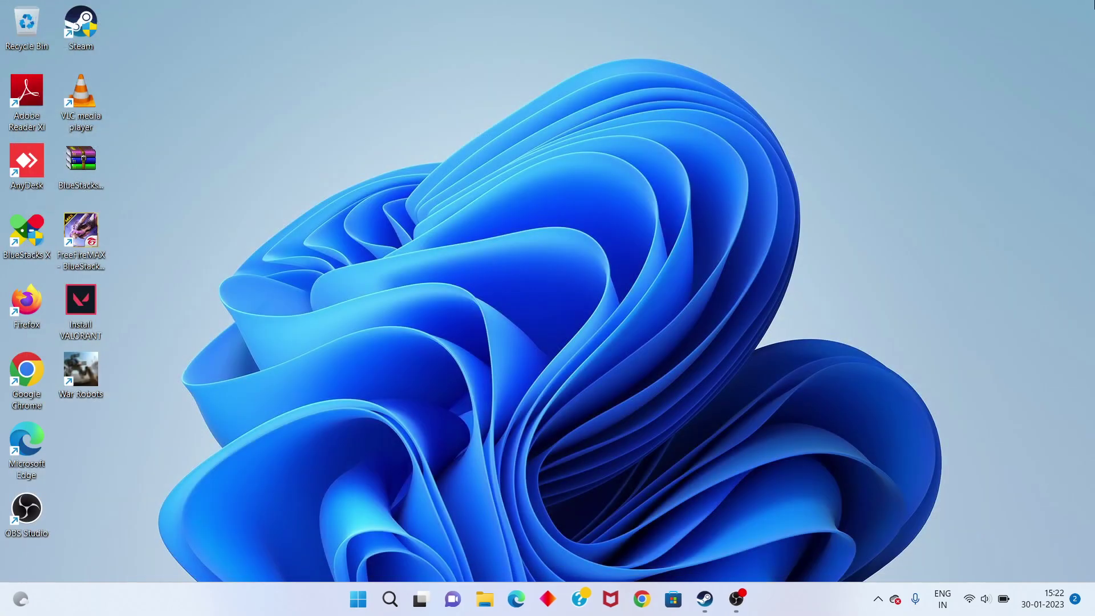
{"action": "left_click", "coordinate": [390, 599]}
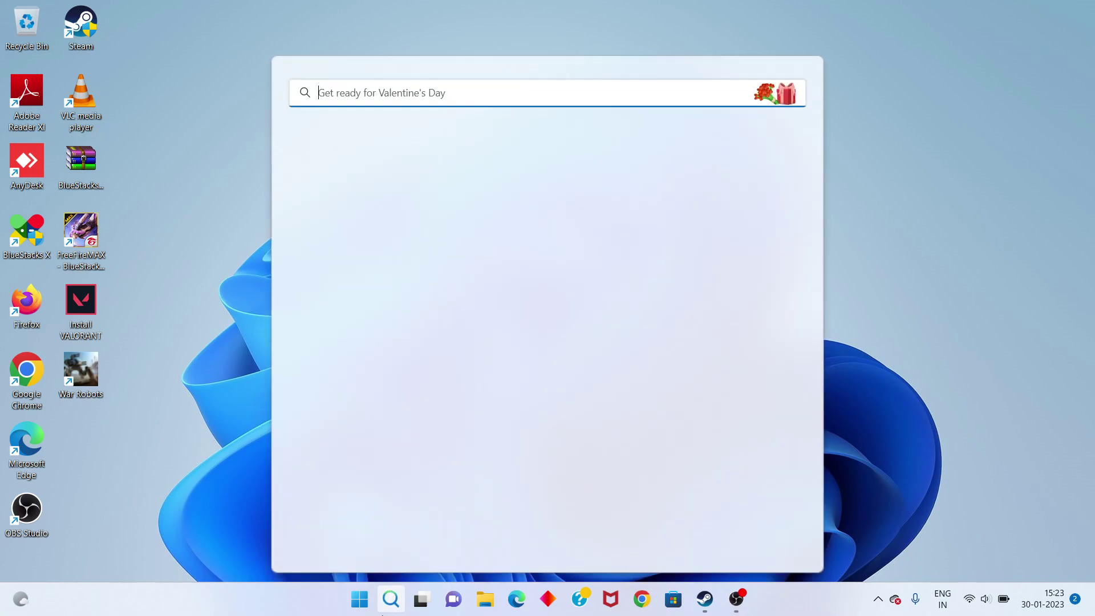
{"action": "type", "text": "tas"}
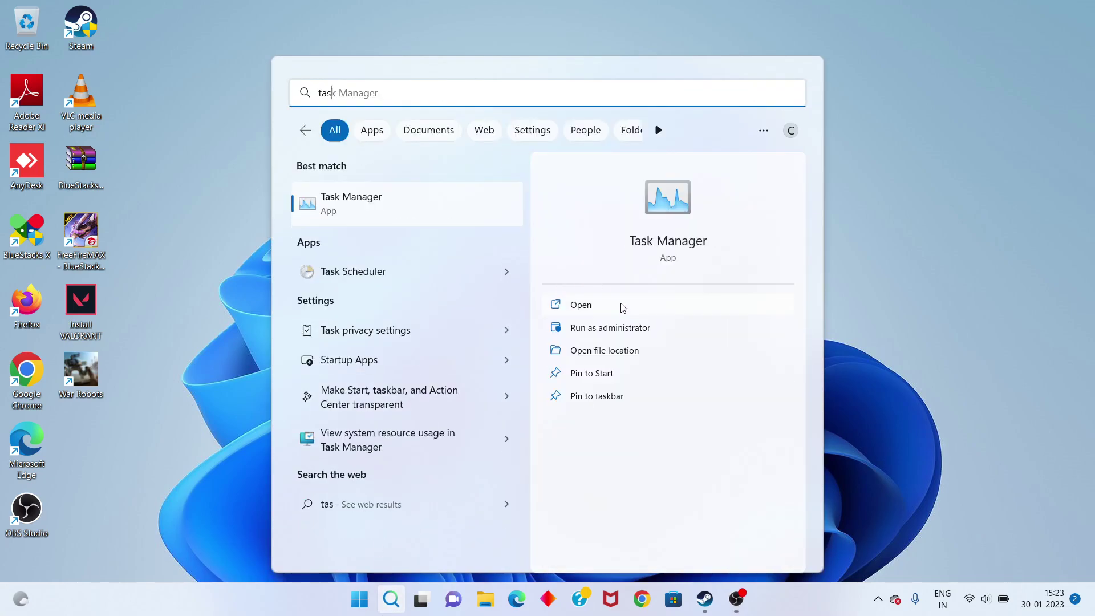
{"action": "left_click", "coordinate": [581, 306]}
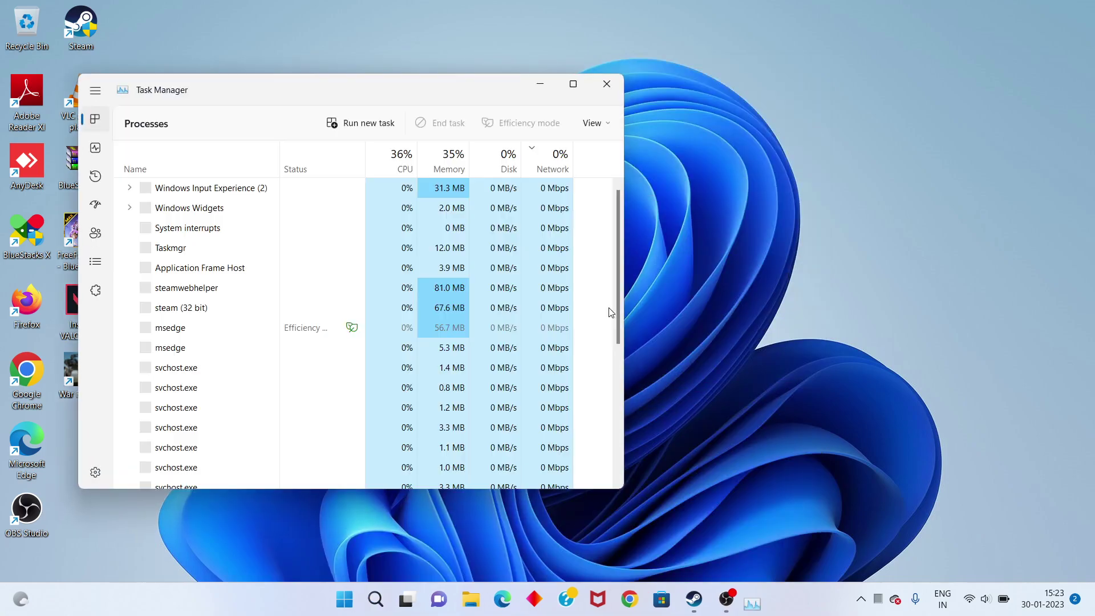
{"action": "left_click", "coordinate": [574, 83]}
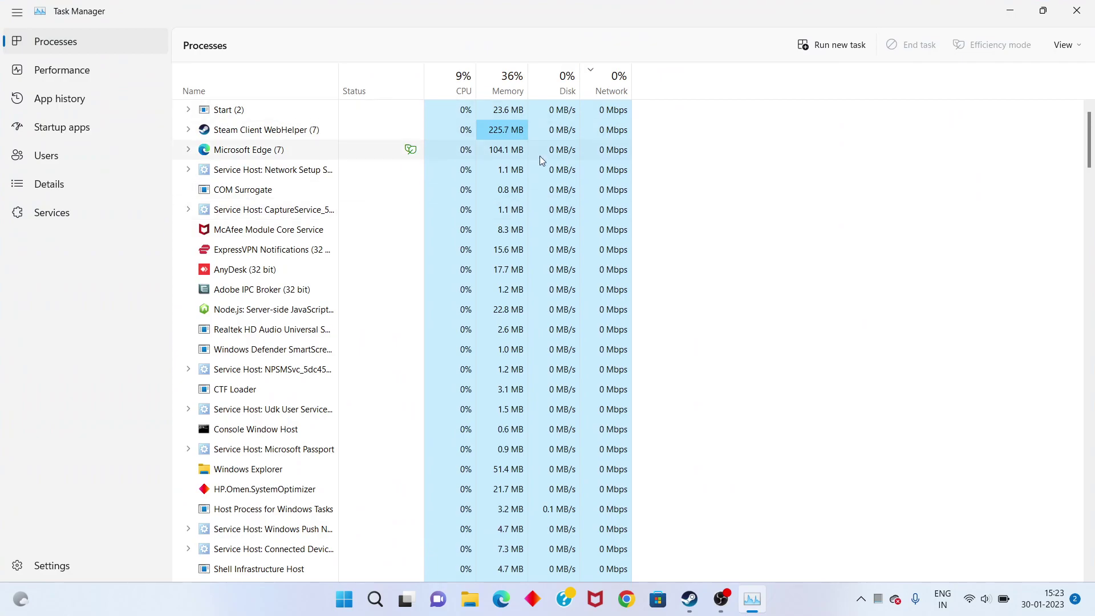
{"action": "right_click", "coordinate": [375, 118]}
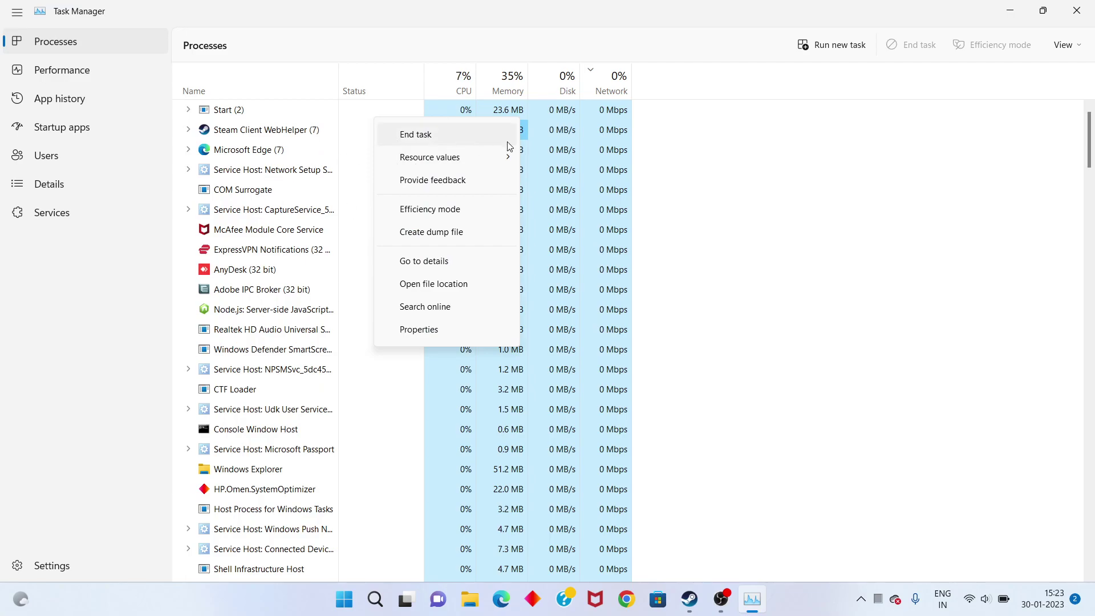
{"action": "left_click", "coordinate": [772, 222]}
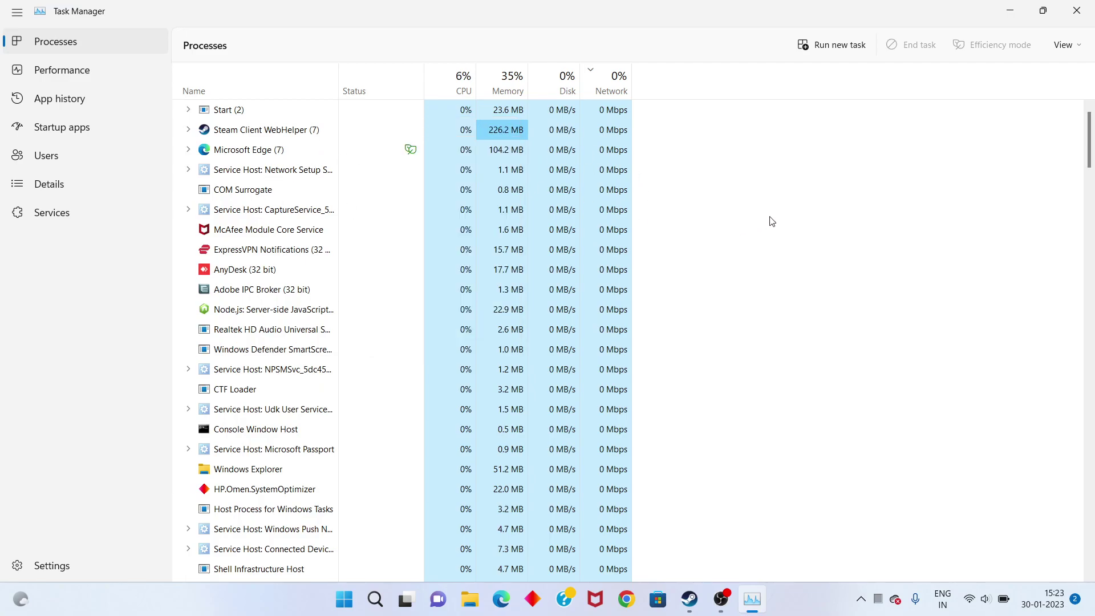
In the Details tab, select the svchost.exe process with PID 8468.
{"action": "left_click", "coordinate": [94, 188]}
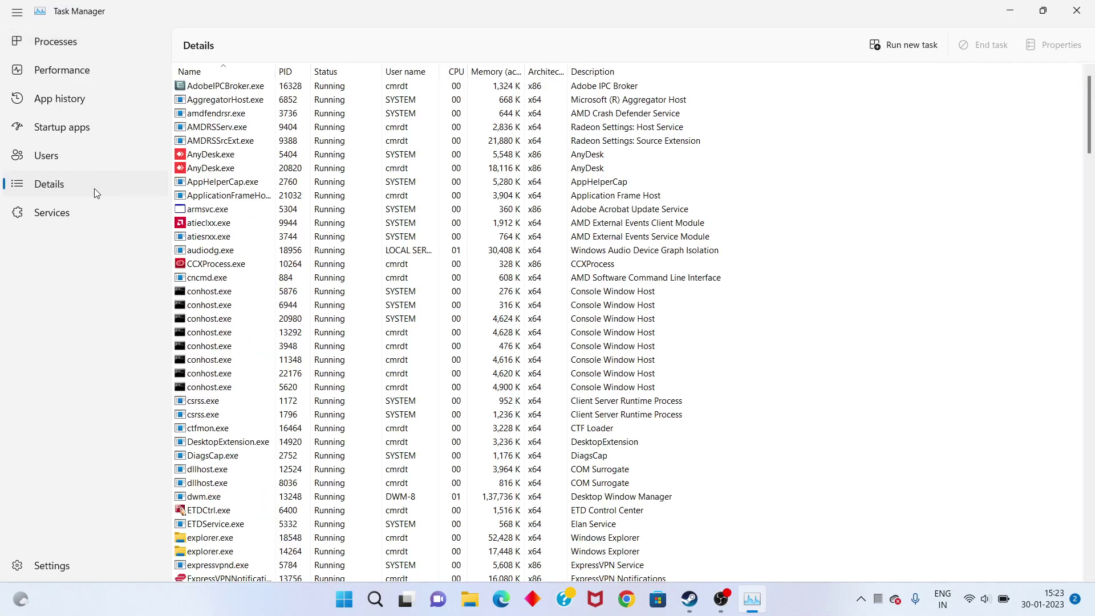
{"action": "scroll", "coordinate": [354, 367], "scroll_direction": "down", "scroll_amount": 20}
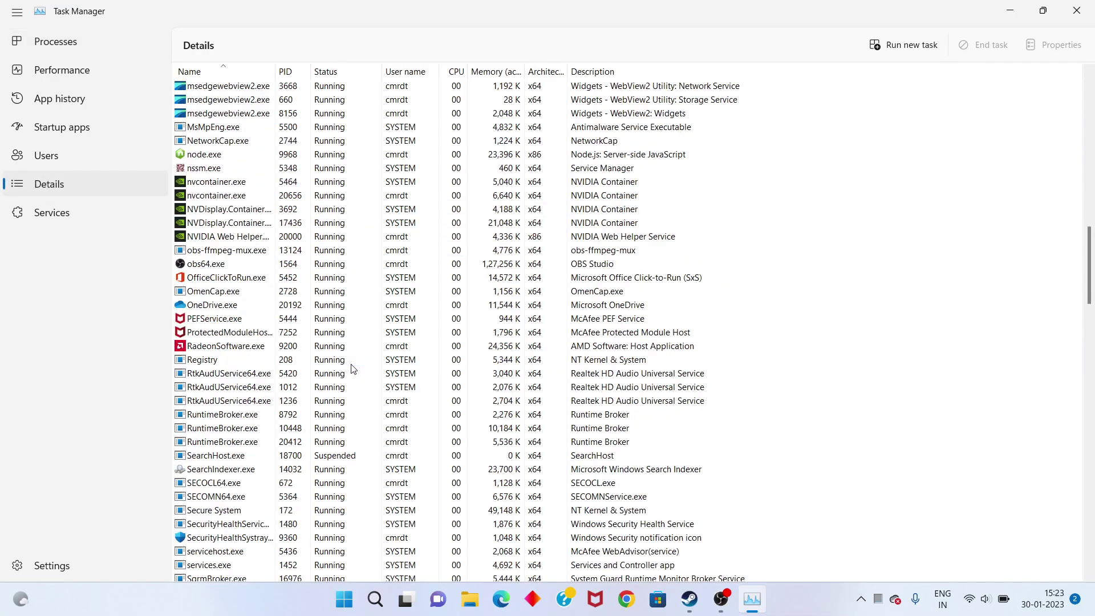
{"action": "scroll", "coordinate": [354, 368], "scroll_direction": "down", "scroll_amount": 15}
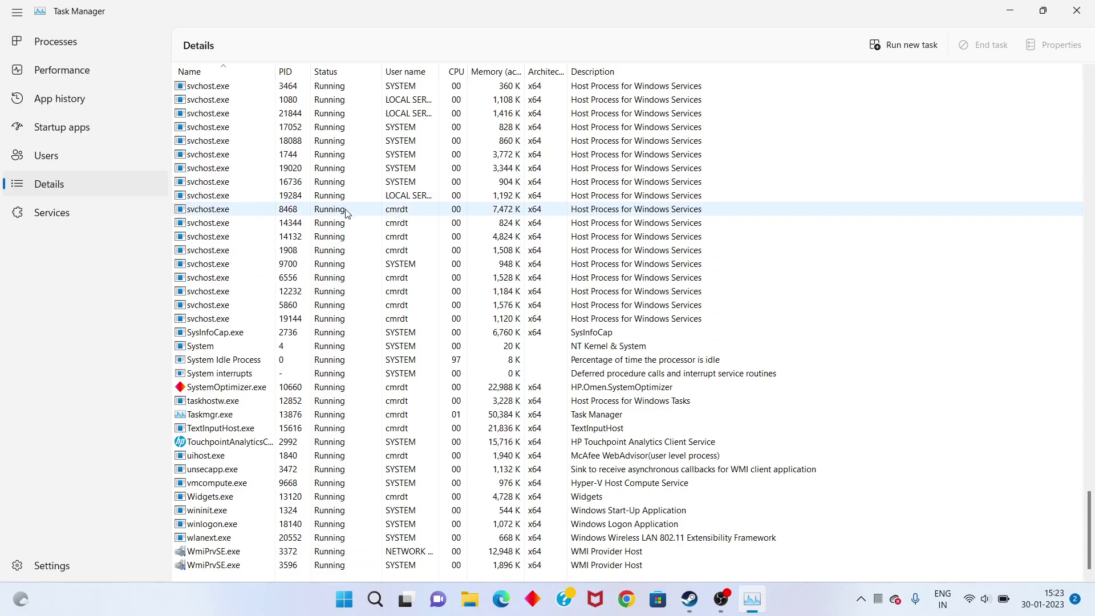
{"action": "left_click", "coordinate": [346, 212]}
Set svchost.exe priority to High, dismiss the confirmation, and close Task Manager.
{"action": "right_click", "coordinate": [347, 212]}
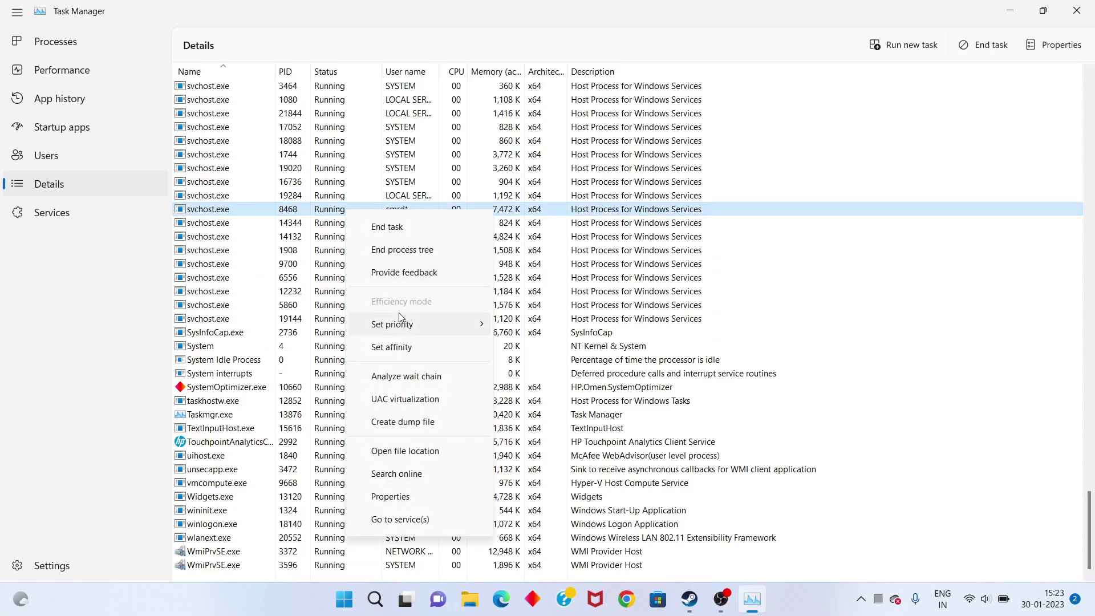
{"action": "mouse_move", "coordinate": [398, 330]}
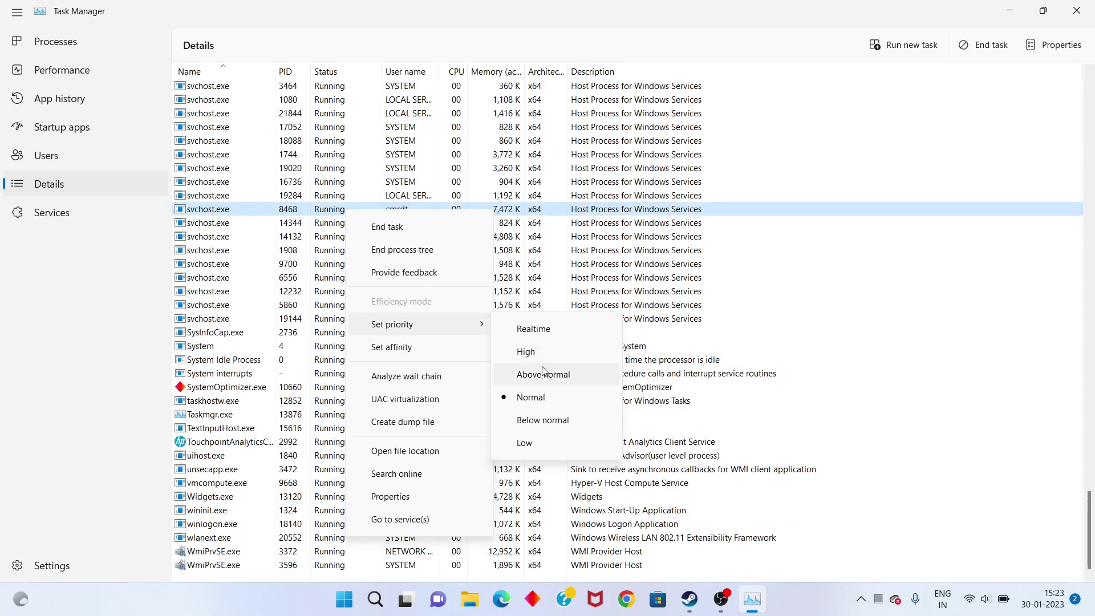
{"action": "left_click", "coordinate": [526, 352]}
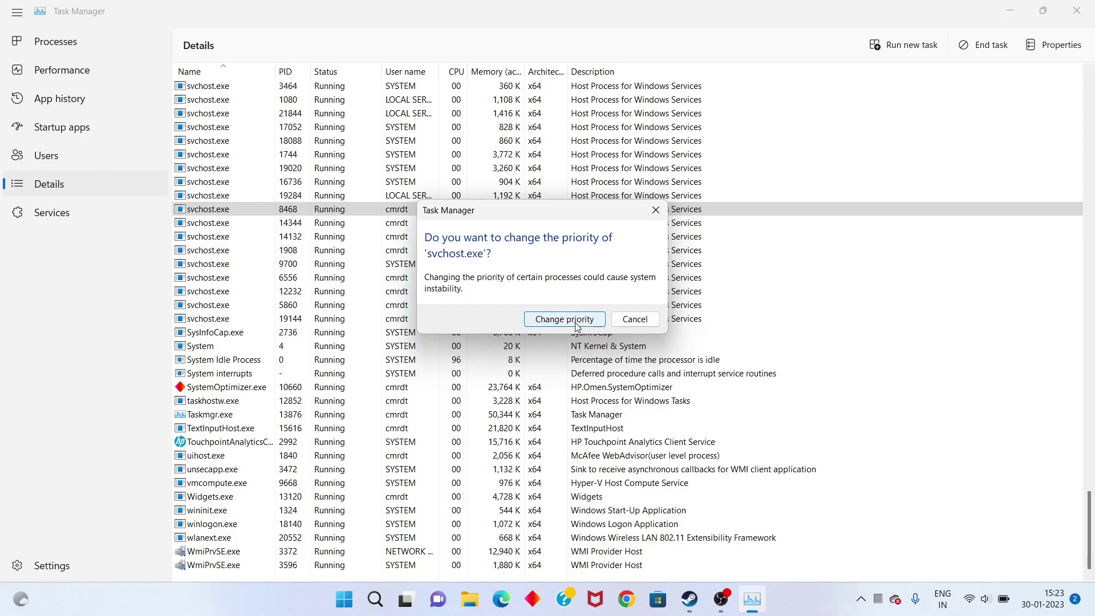
{"action": "left_click", "coordinate": [650, 323]}
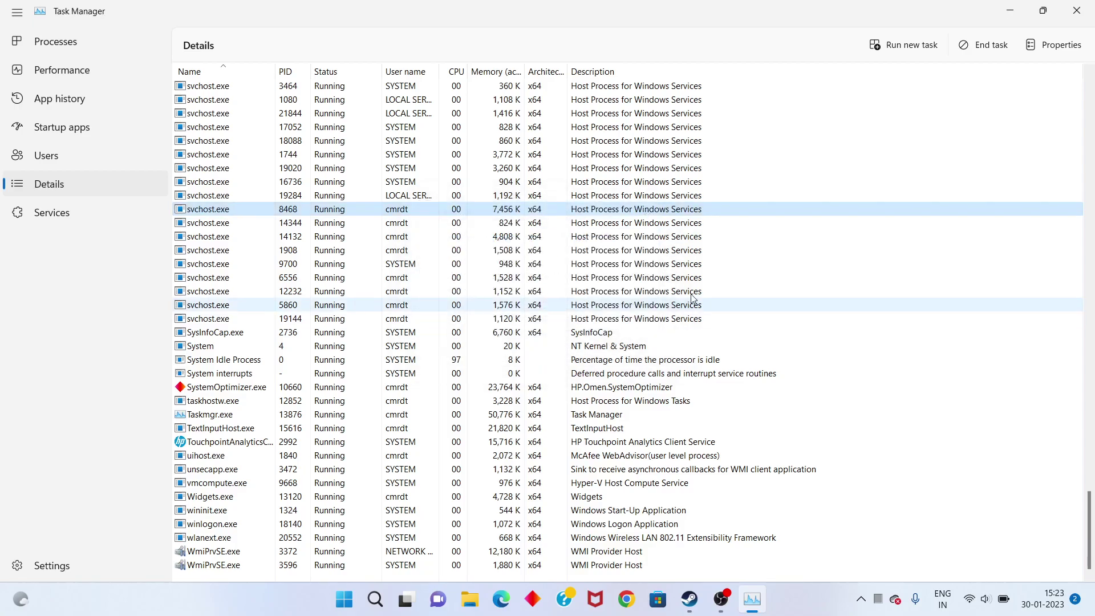
{"action": "left_click", "coordinate": [1077, 10]}
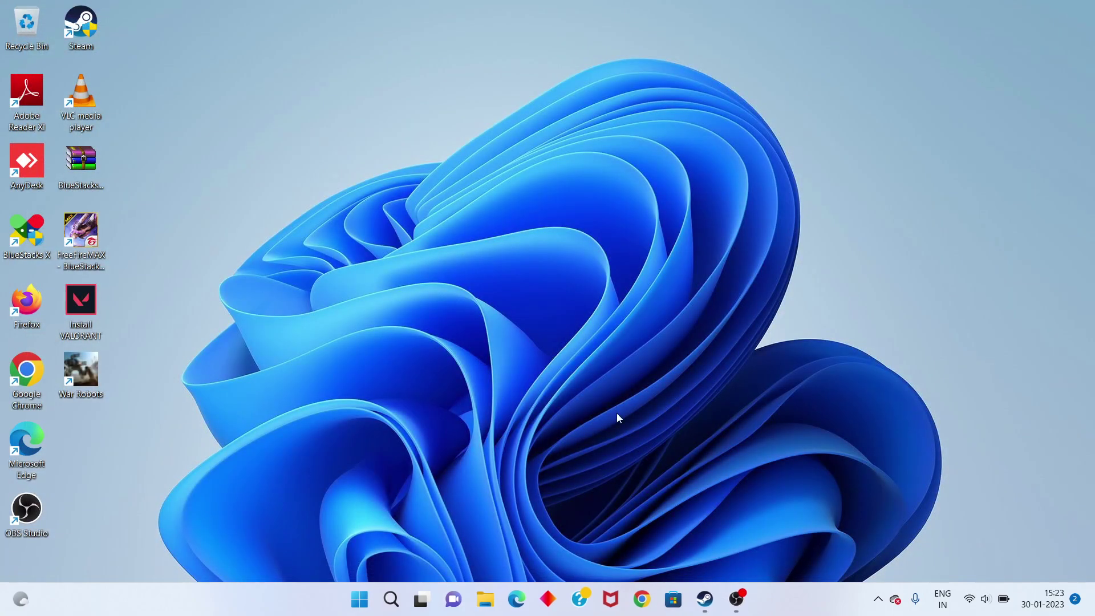
Open Settings via 'set' and check the Windows Update page for updates.
{"action": "left_click", "coordinate": [388, 607]}
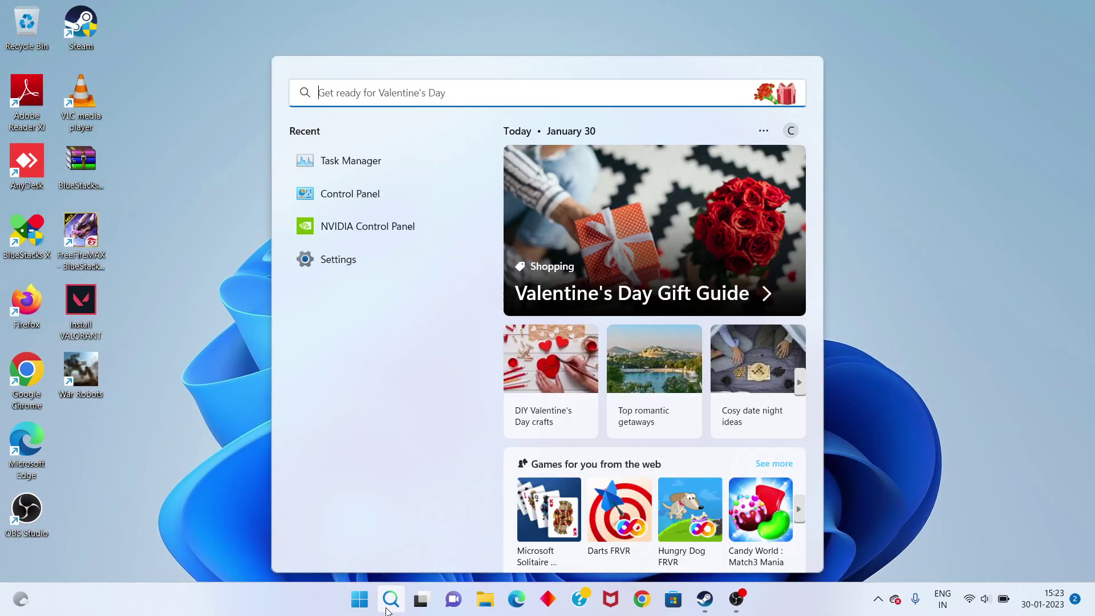
{"action": "type", "text": "set"}
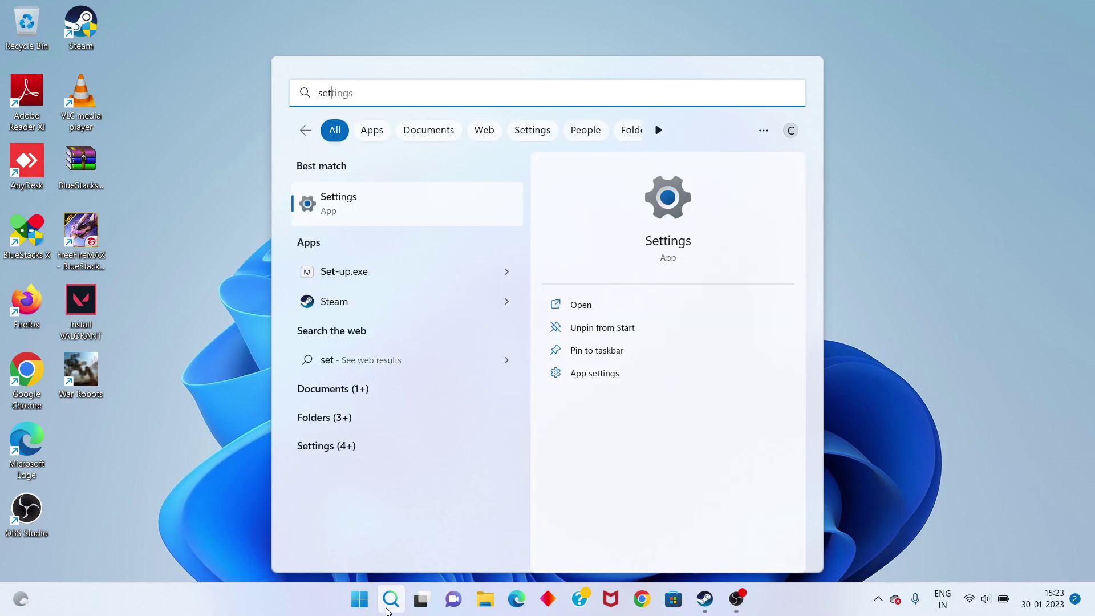
{"action": "left_click", "coordinate": [596, 314]}
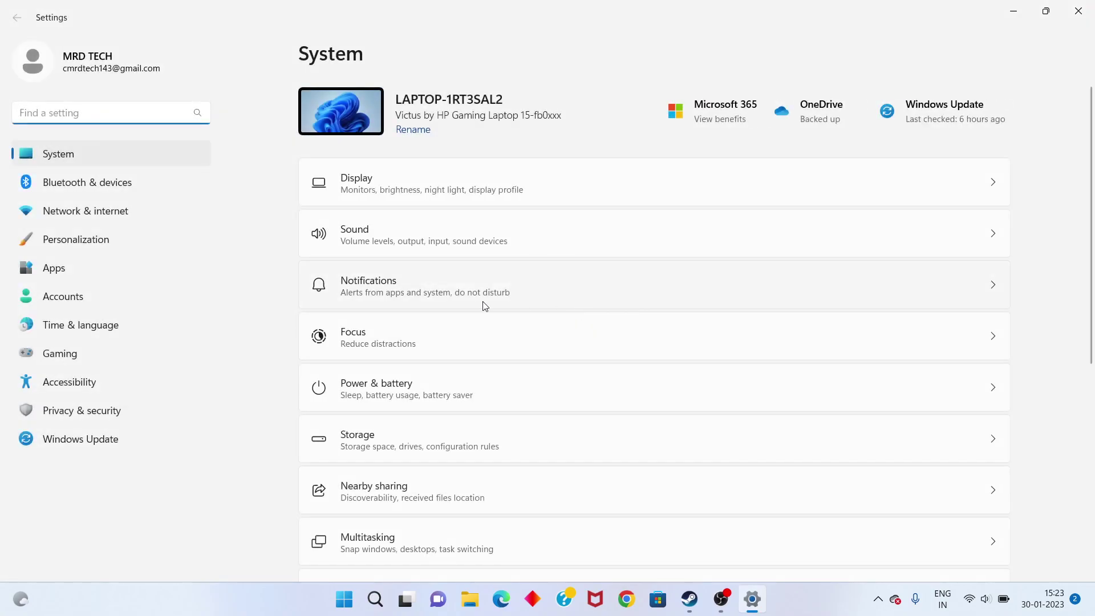
{"action": "left_click", "coordinate": [117, 441]}
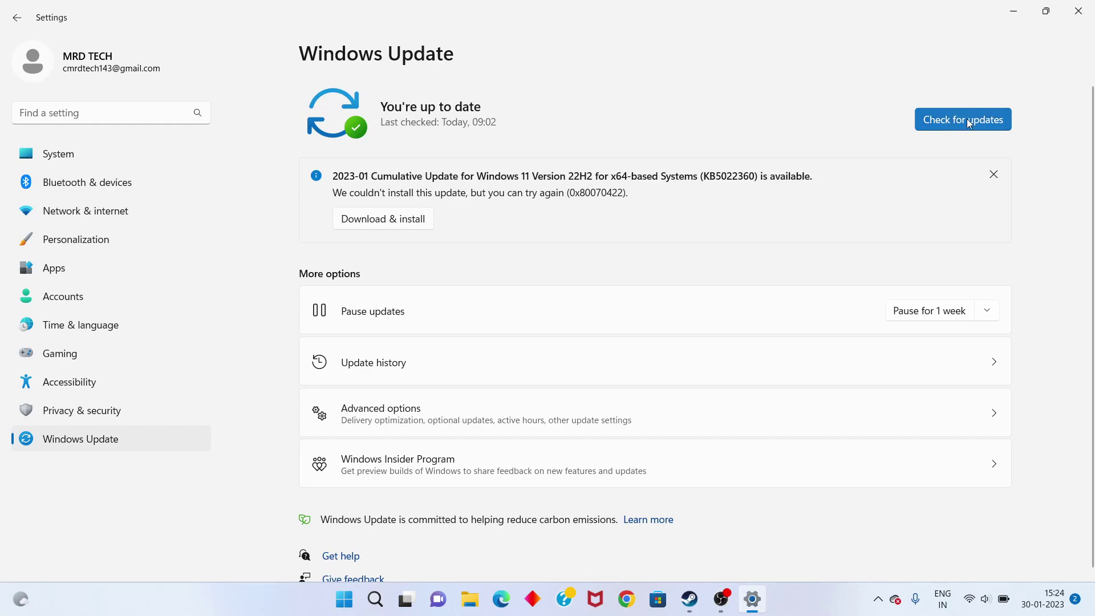
Close Settings and search 'dev' to find Device Manager.
{"action": "left_click", "coordinate": [1079, 11]}
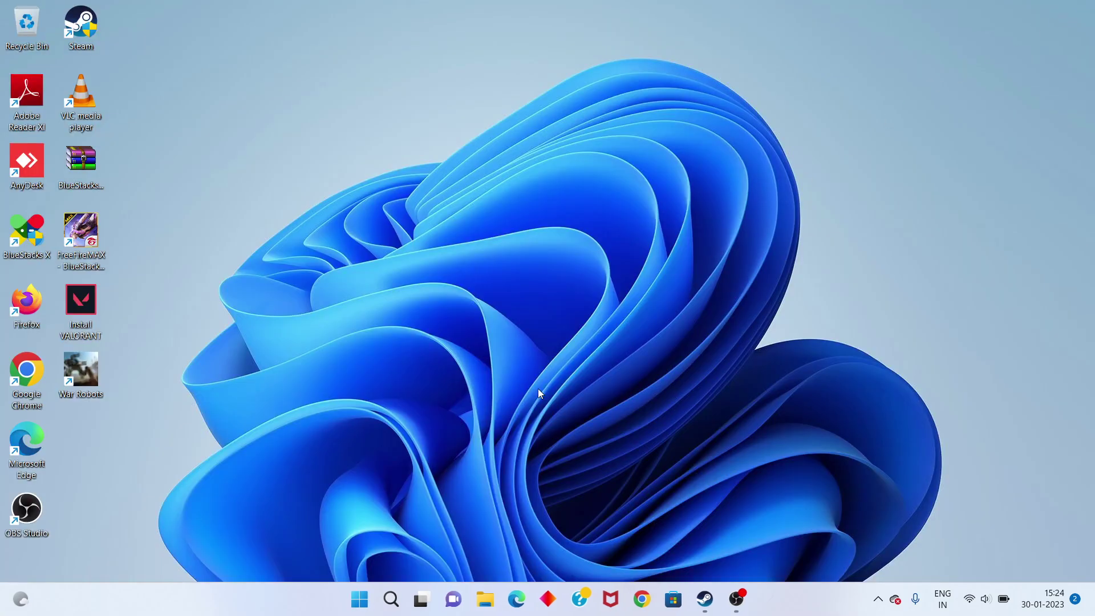
{"action": "left_click", "coordinate": [392, 598]}
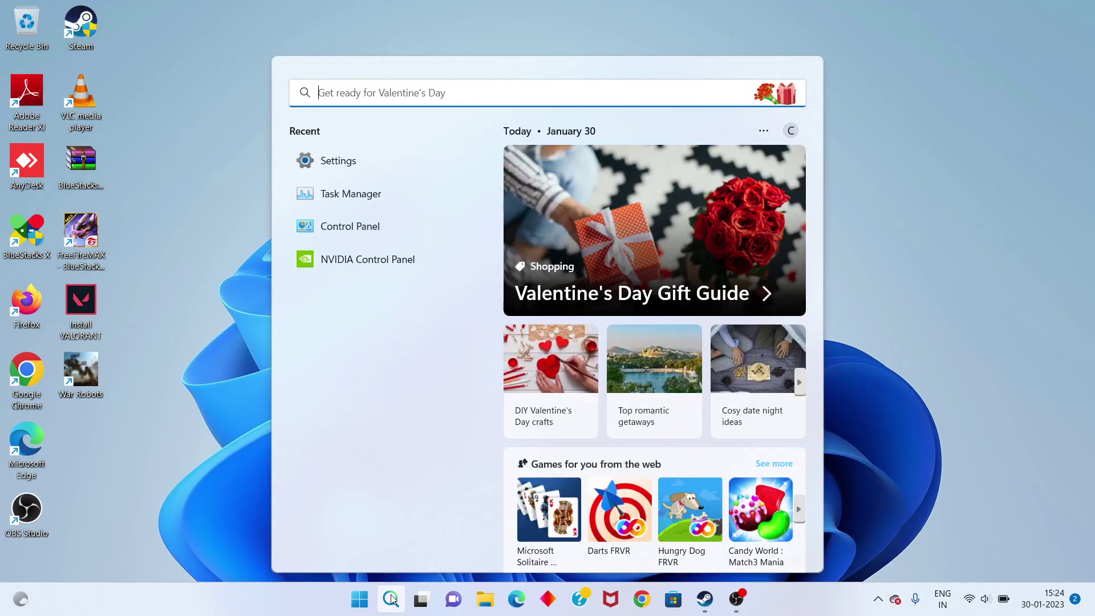
{"action": "type", "text": "dev"}
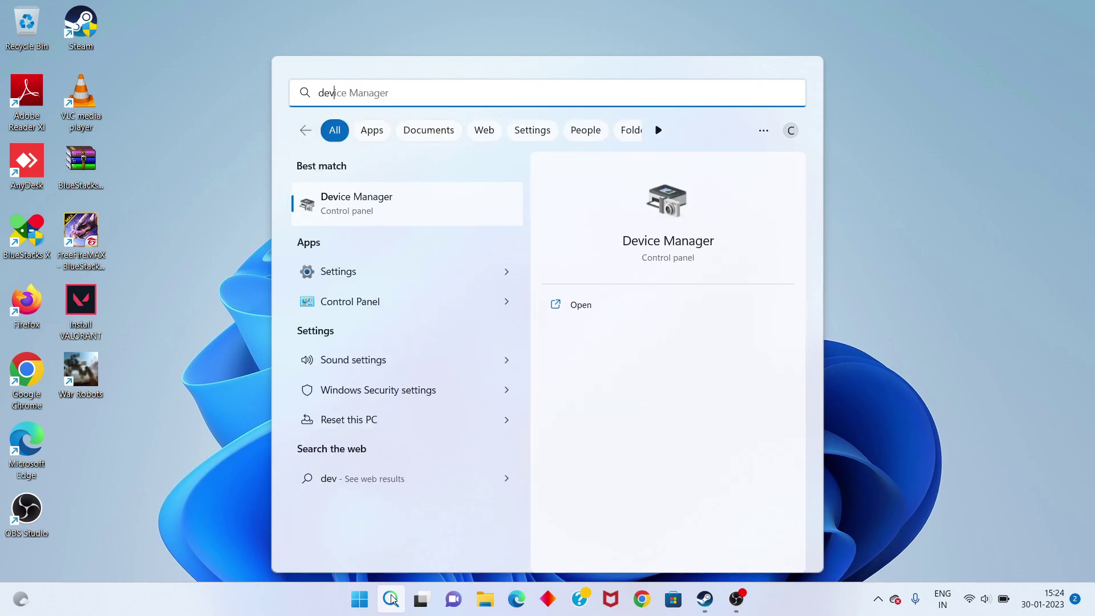
Open Device Manager maximized and expand the Display adapters category.
{"action": "left_click", "coordinate": [416, 220]}
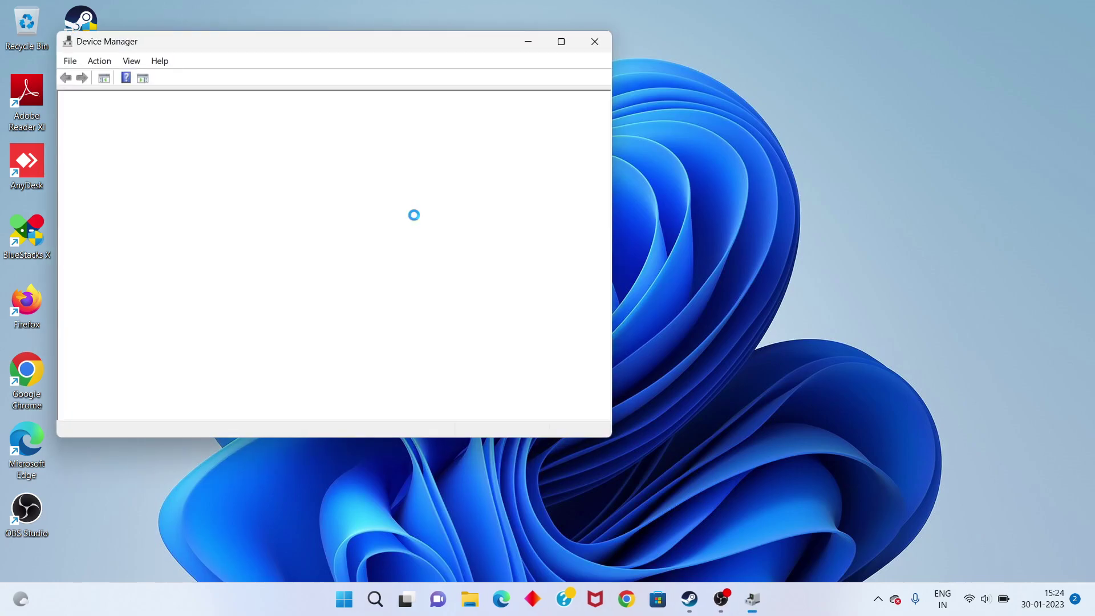
{"action": "left_click", "coordinate": [561, 41]}
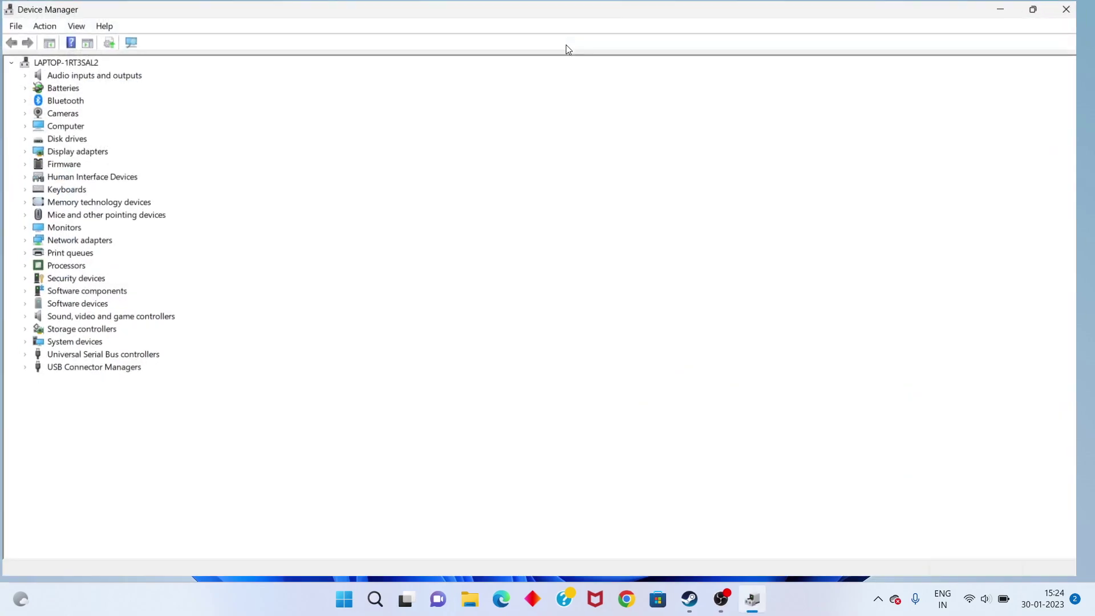
{"action": "left_click", "coordinate": [65, 153]}
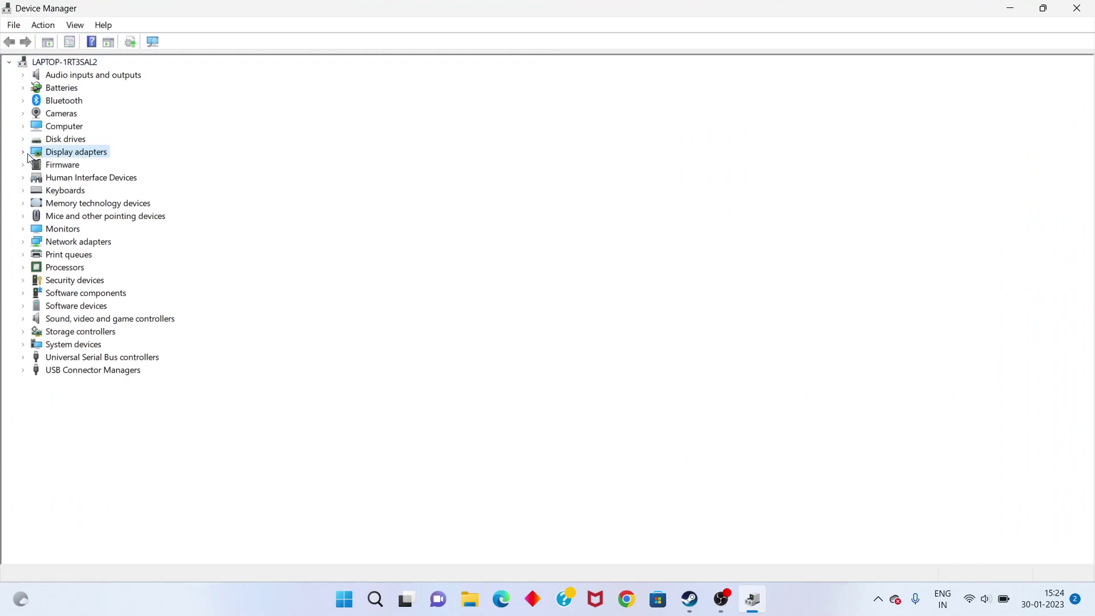
{"action": "left_click", "coordinate": [24, 153]}
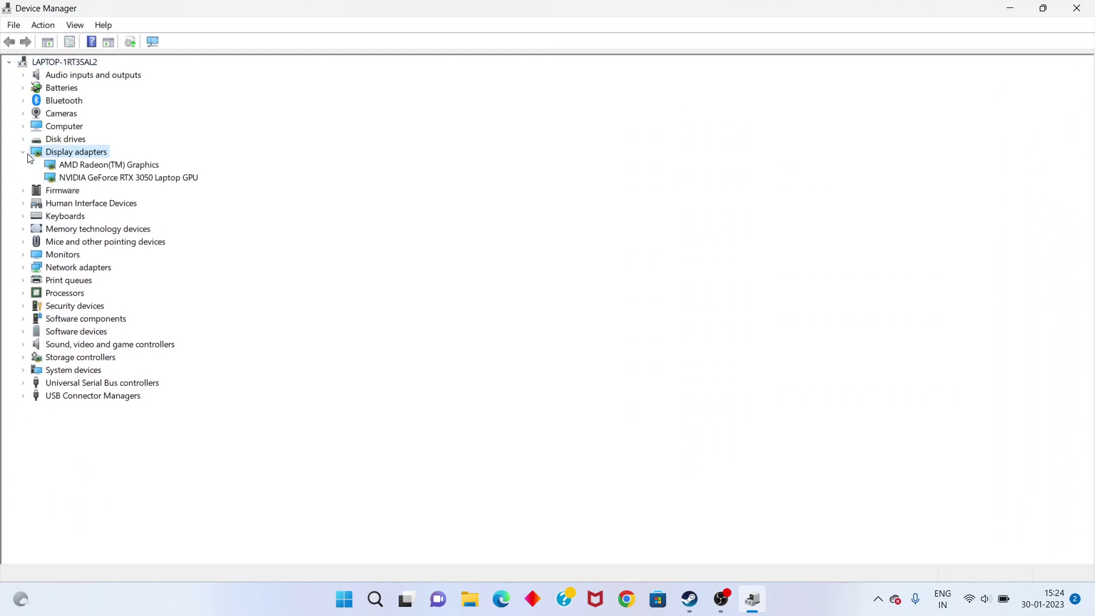
Auto-search for an NVIDIA GeForce RTX 3050 Laptop GPU driver, then close Device Manager.
{"action": "right_click", "coordinate": [139, 182]}
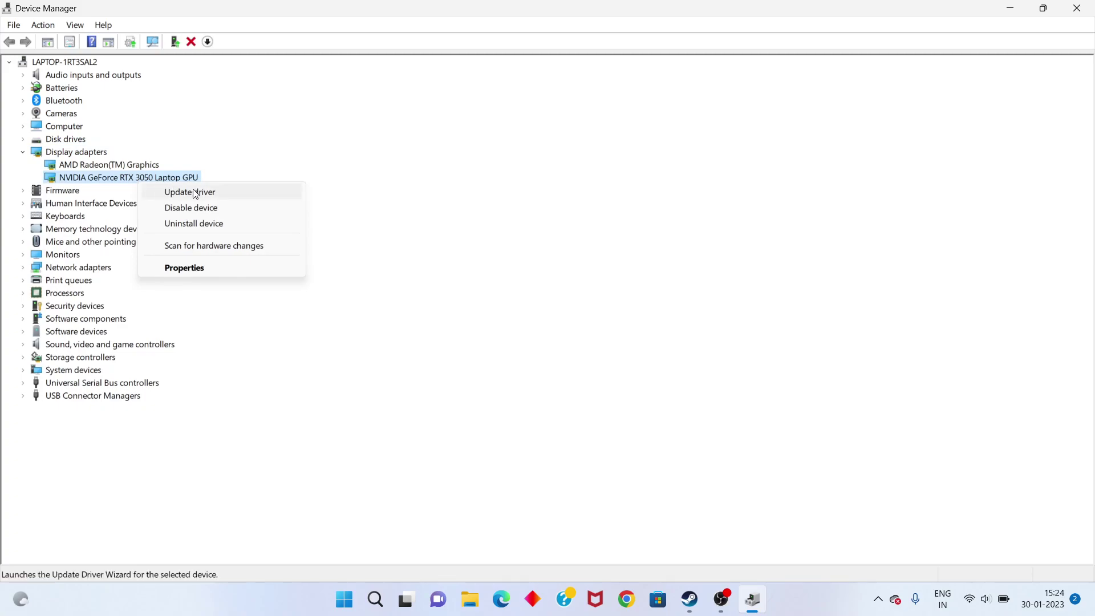
{"action": "left_click", "coordinate": [231, 200]}
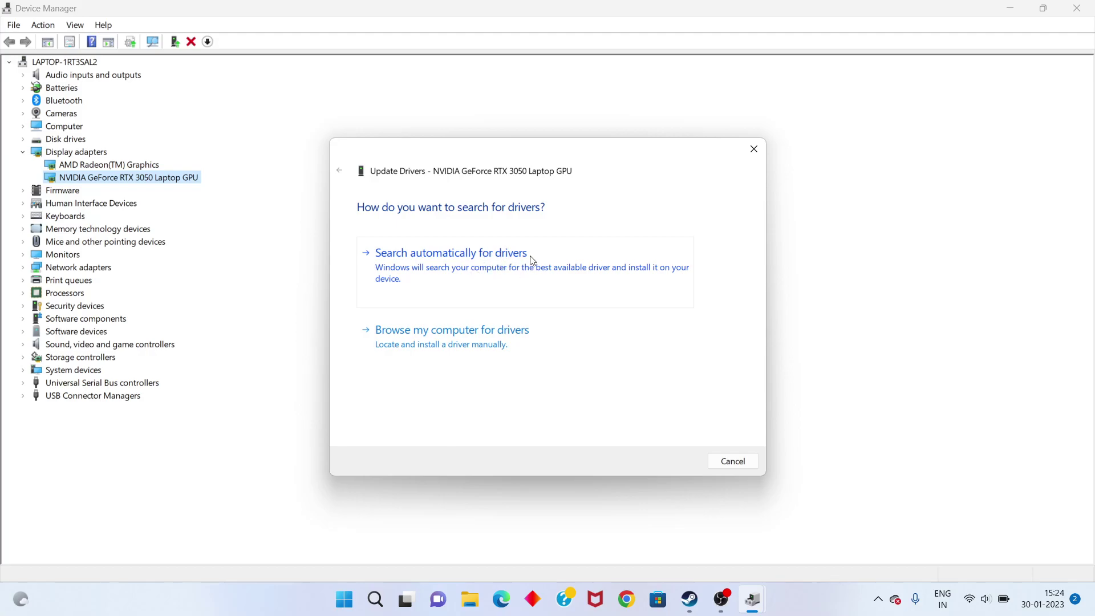
{"action": "left_click", "coordinate": [515, 265]}
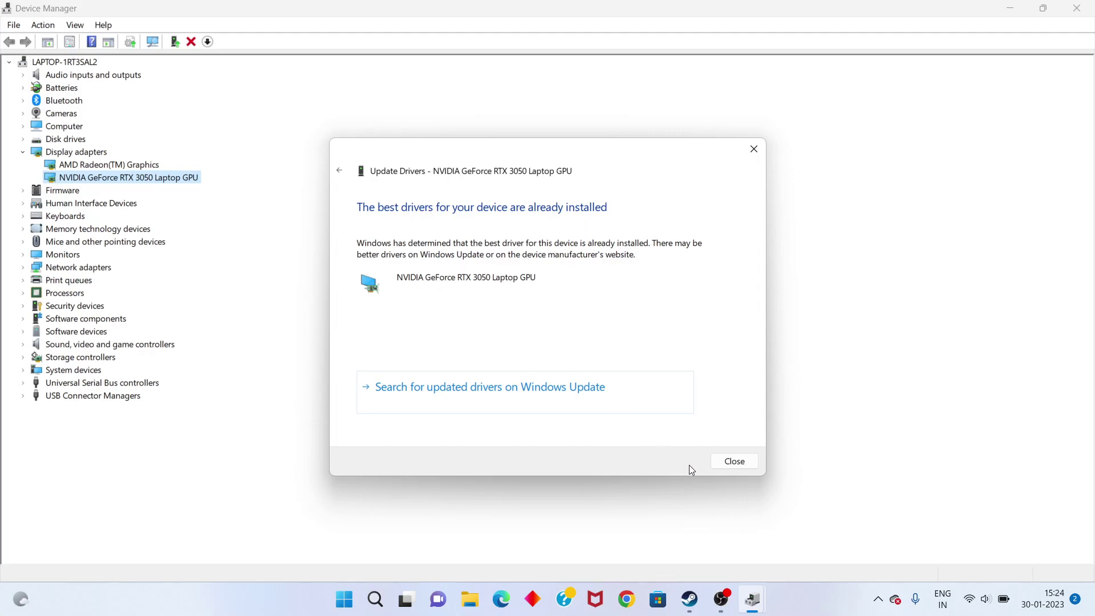
{"action": "left_click", "coordinate": [730, 465]}
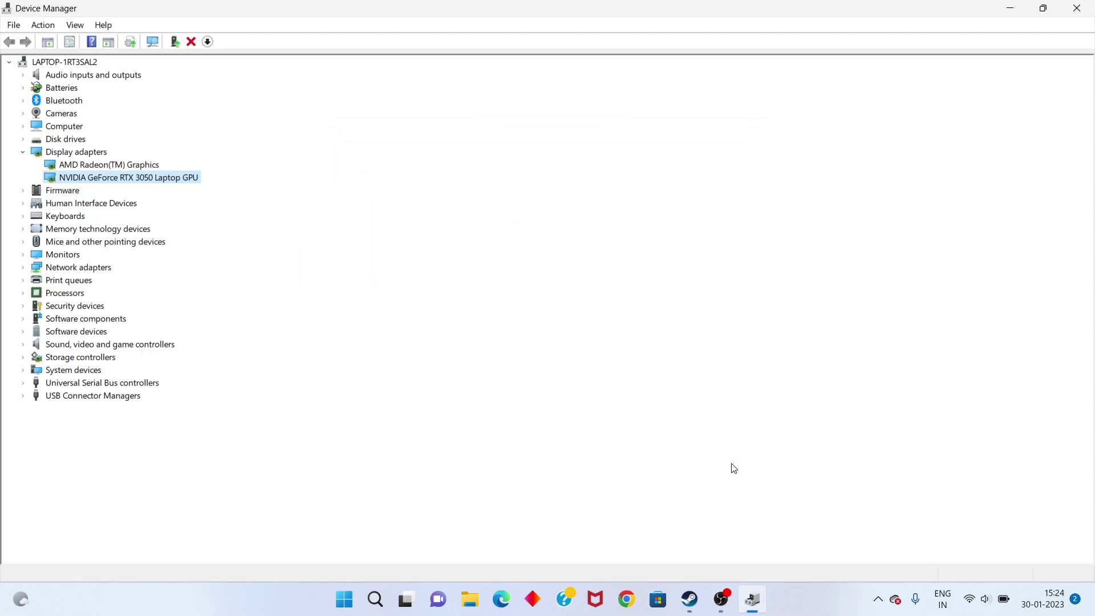
{"action": "left_click", "coordinate": [1065, 8]}
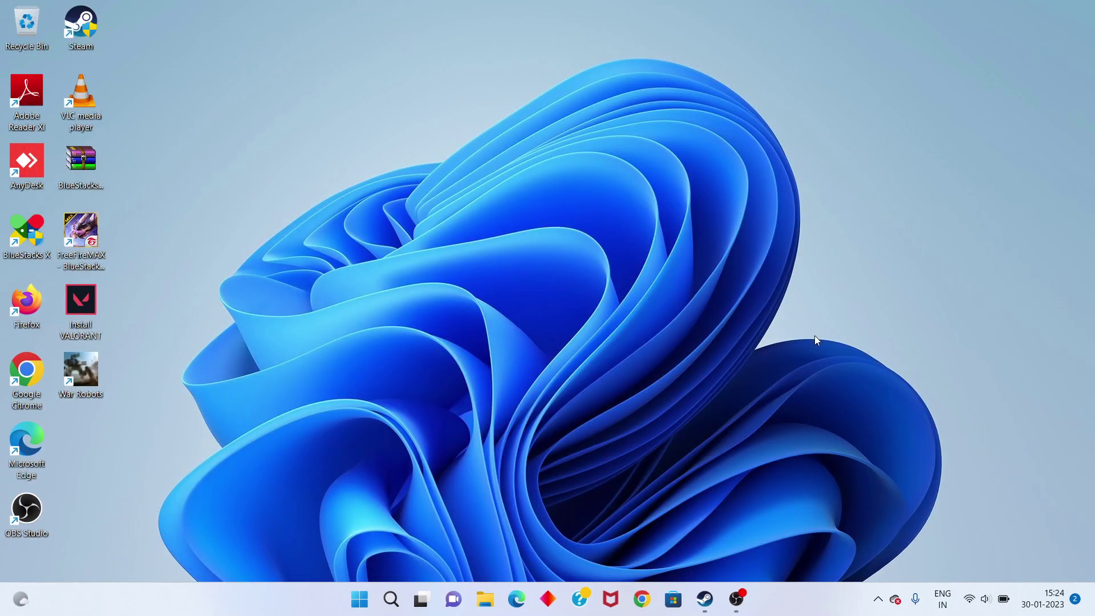
Search the web for 'nvidia drivers' and open NVIDIA's official driver download page.
{"action": "left_click", "coordinate": [642, 600]}
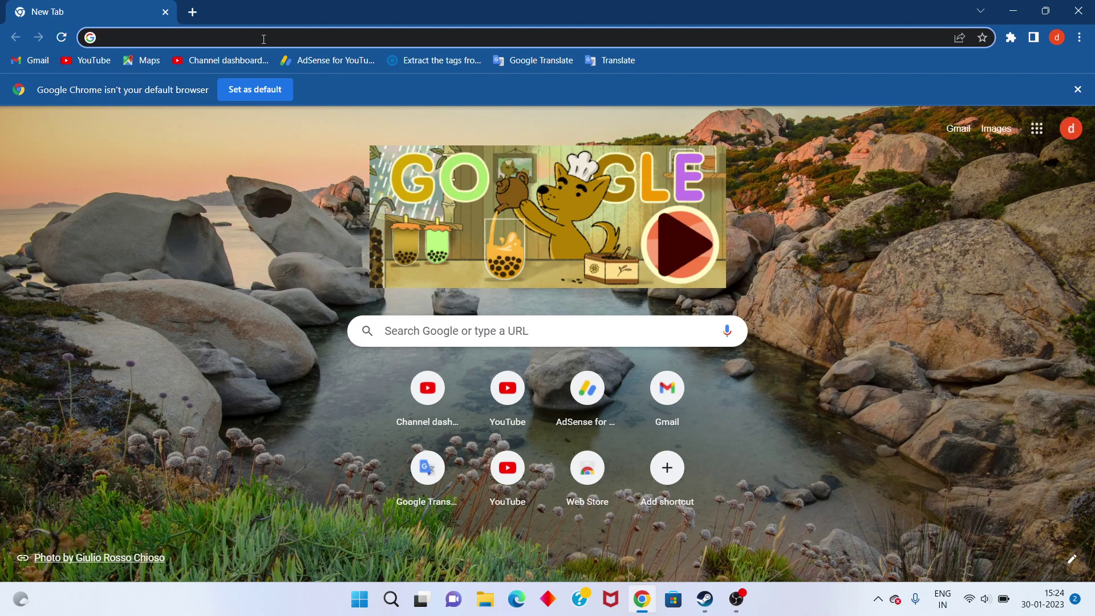
{"action": "type", "text": "nvidia drivers"}
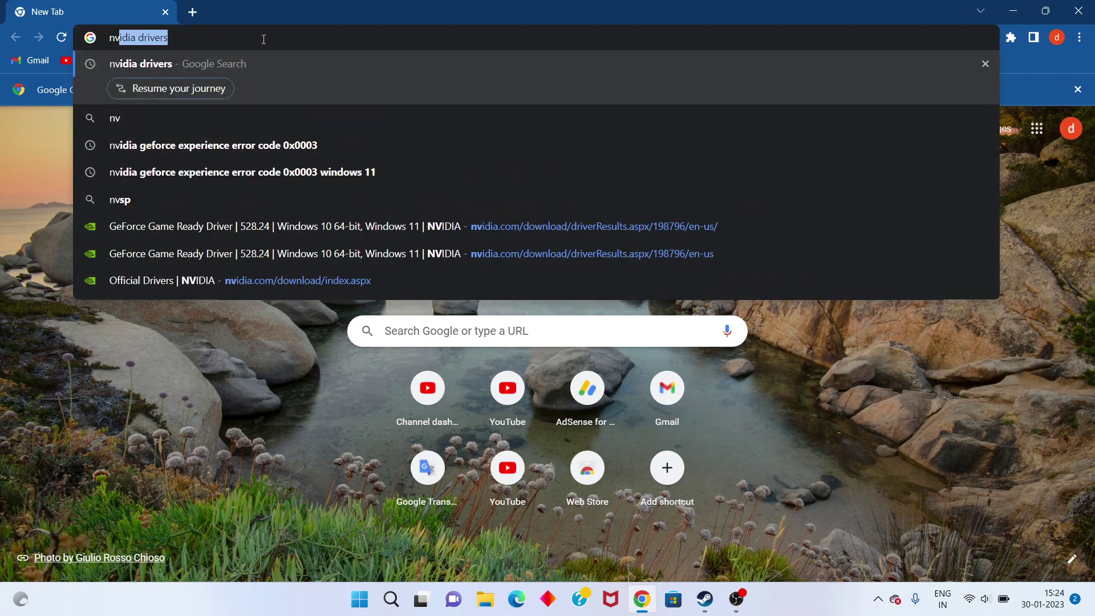
{"action": "left_click", "coordinate": [211, 63]}
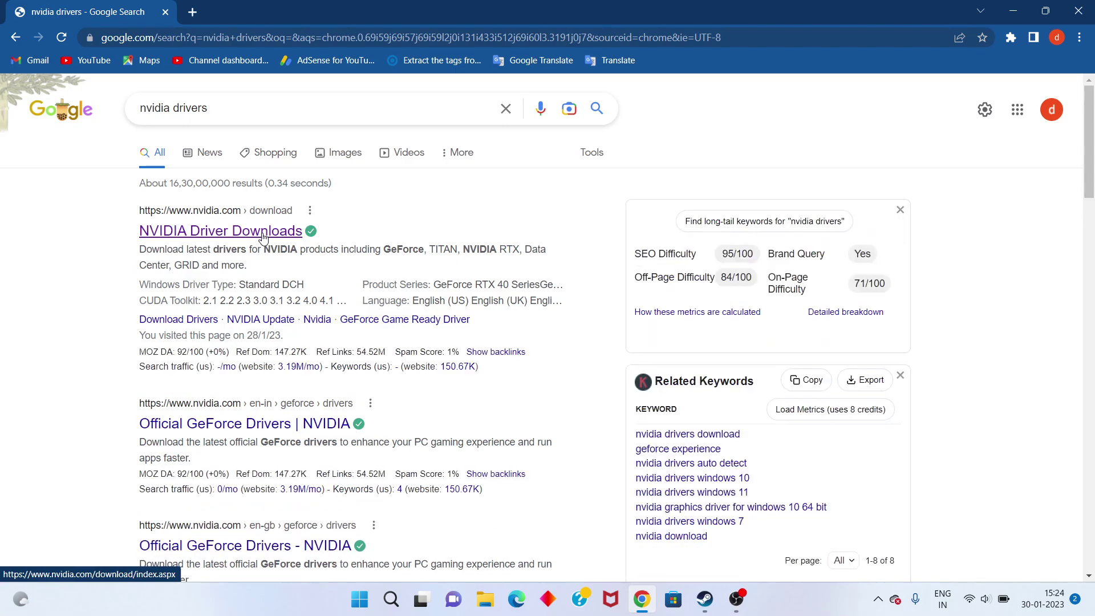
{"action": "left_click", "coordinate": [263, 232]}
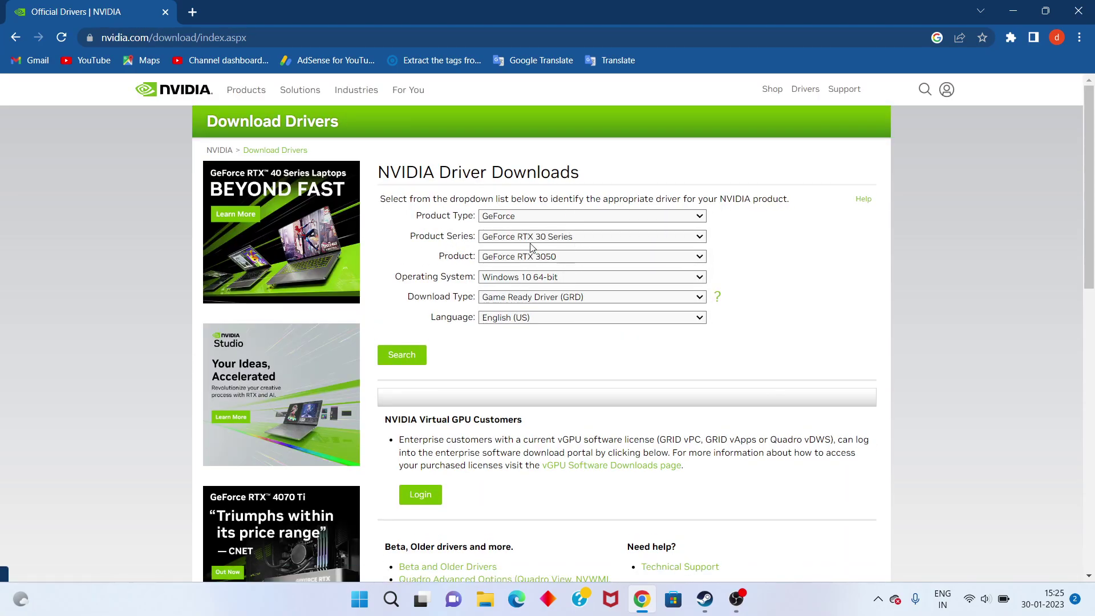
Look up the GeForce RTX 3050 driver, download Game Ready Driver 528.24, and close the browser.
{"action": "left_click", "coordinate": [415, 358]}
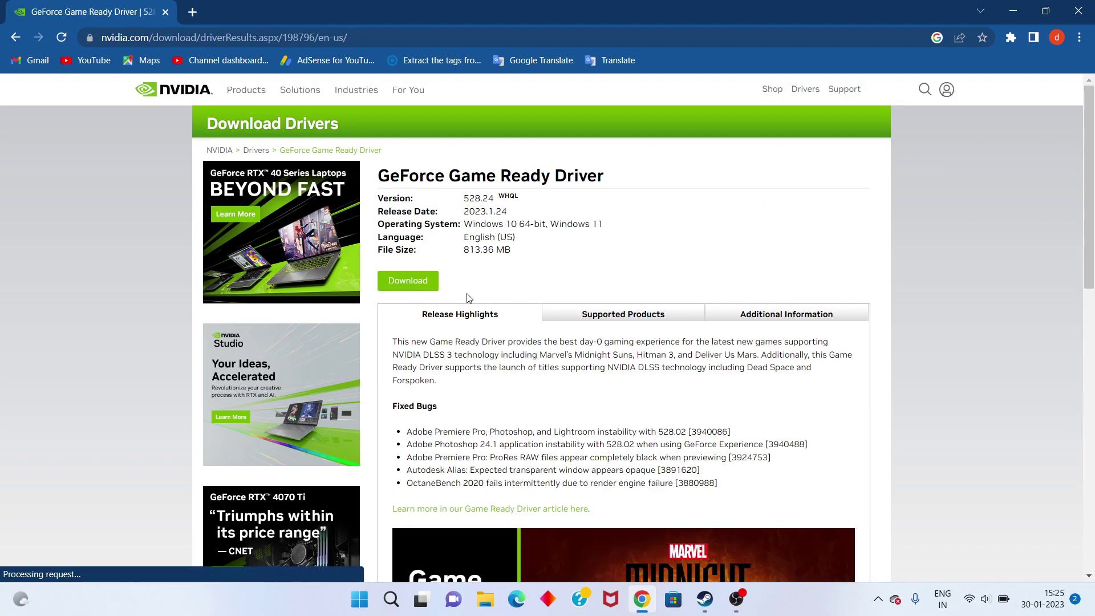
{"action": "left_click", "coordinate": [411, 282]}
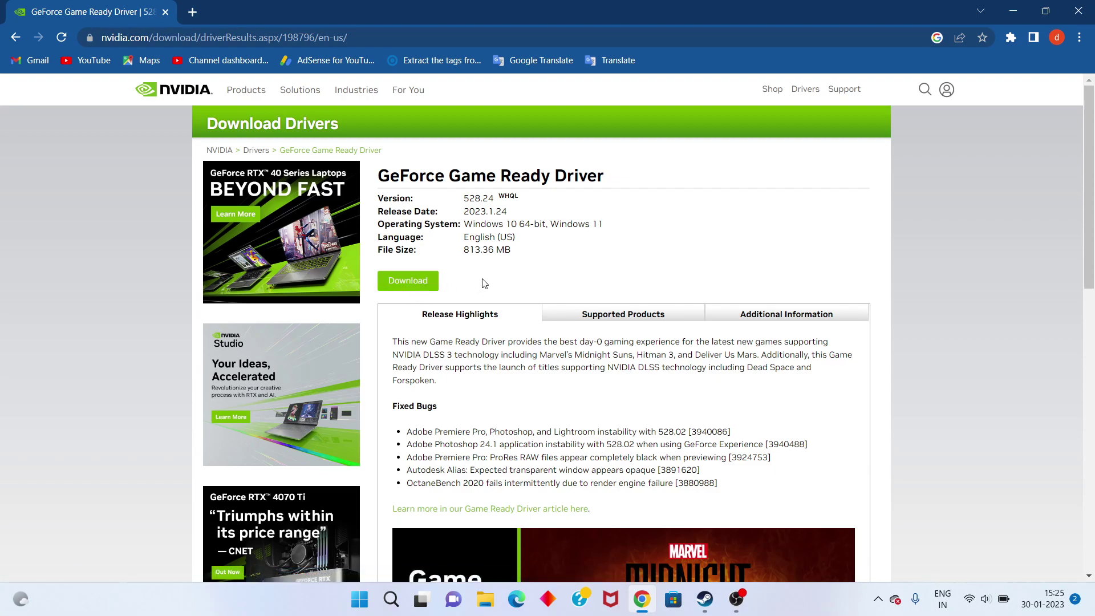
{"action": "left_click", "coordinate": [1079, 10]}
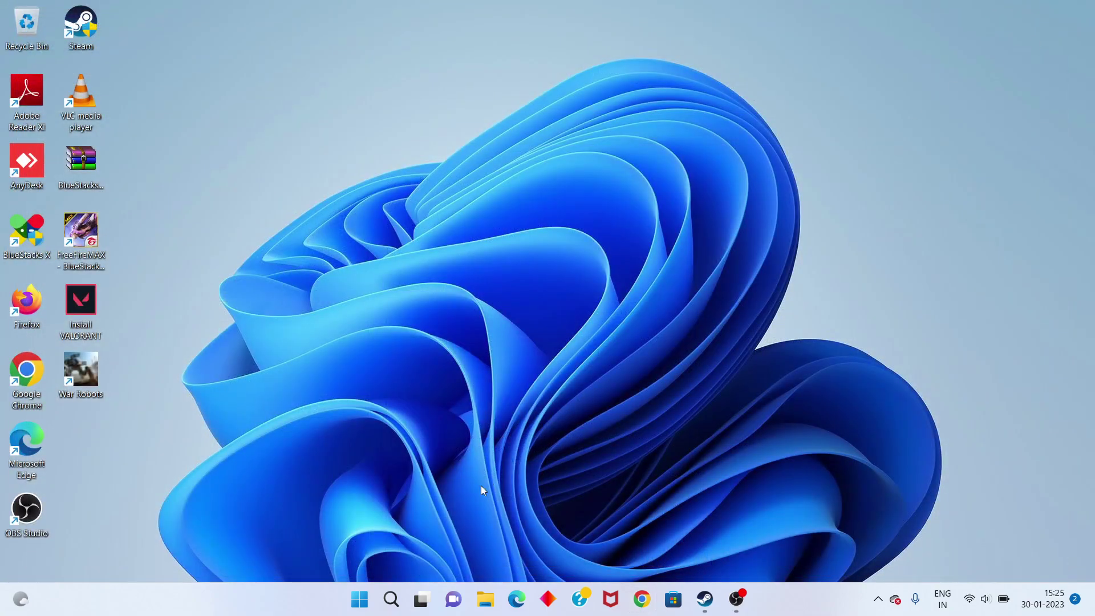
{"action": "left_click", "coordinate": [362, 610]}
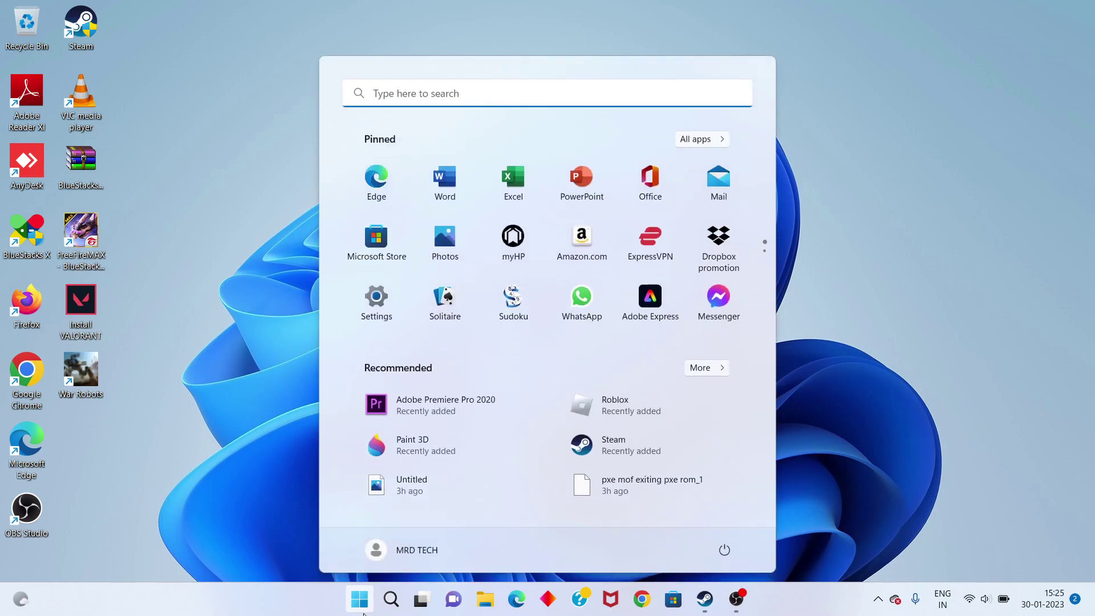
{"action": "left_click", "coordinate": [725, 549]}
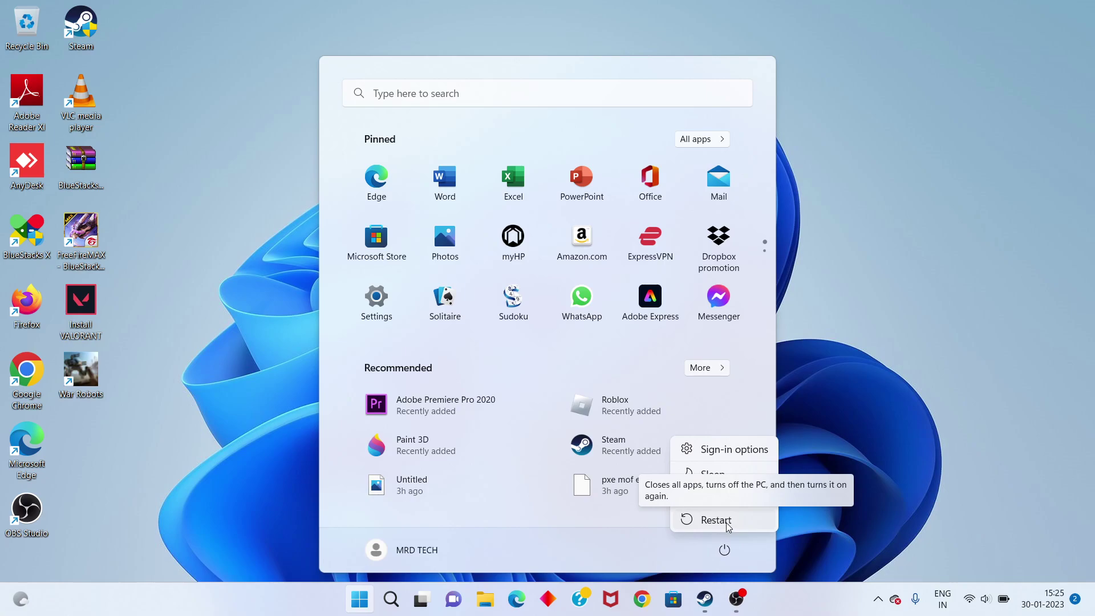
{"action": "left_click", "coordinate": [857, 377]}
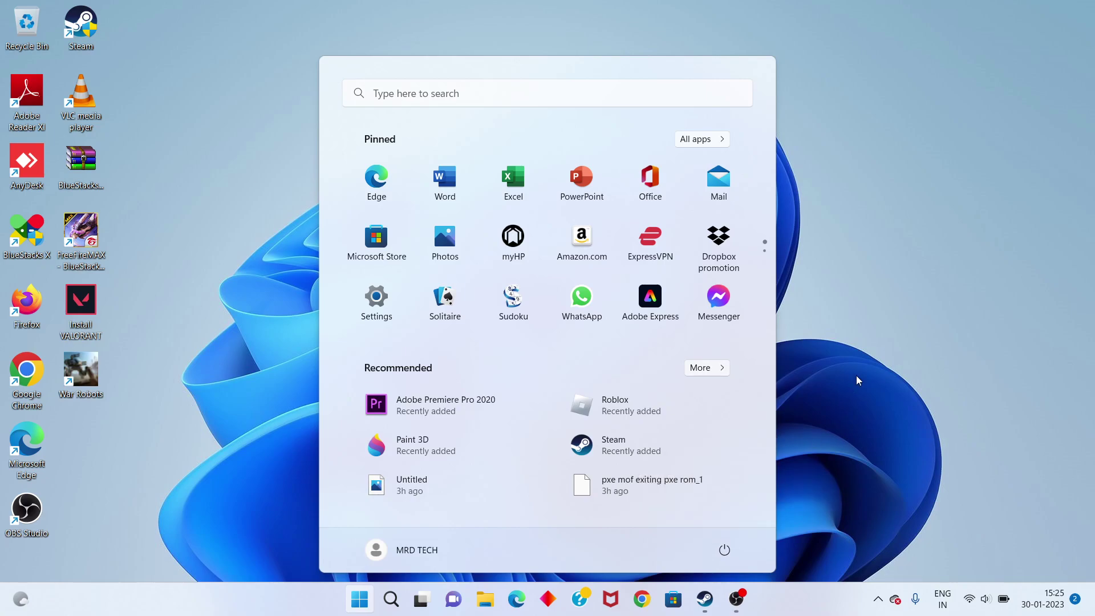
{"action": "left_click", "coordinate": [857, 376]}
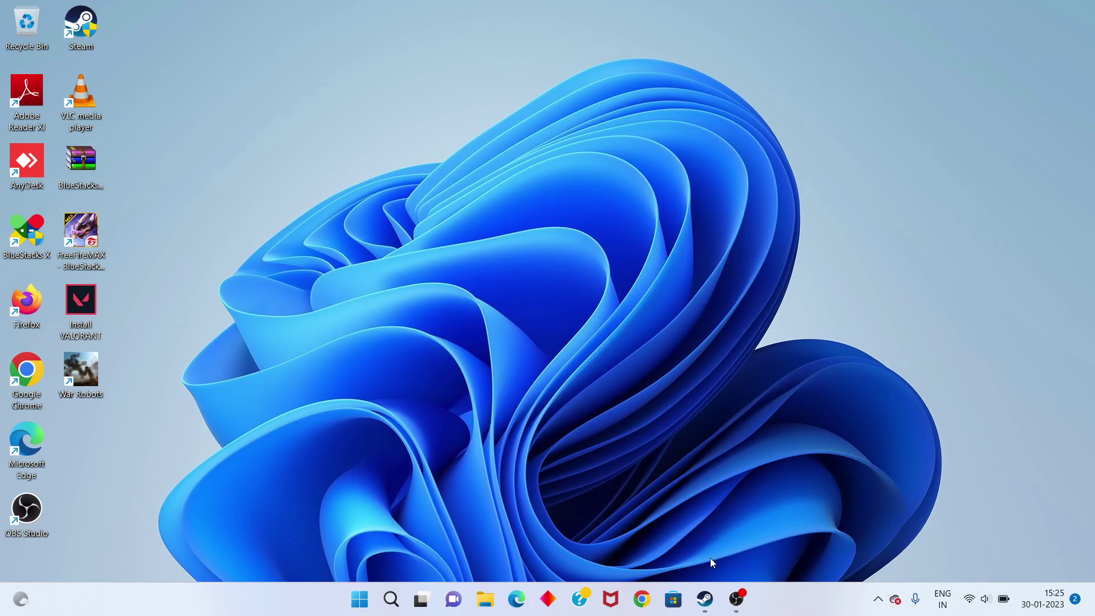
{"action": "left_click", "coordinate": [706, 600]}
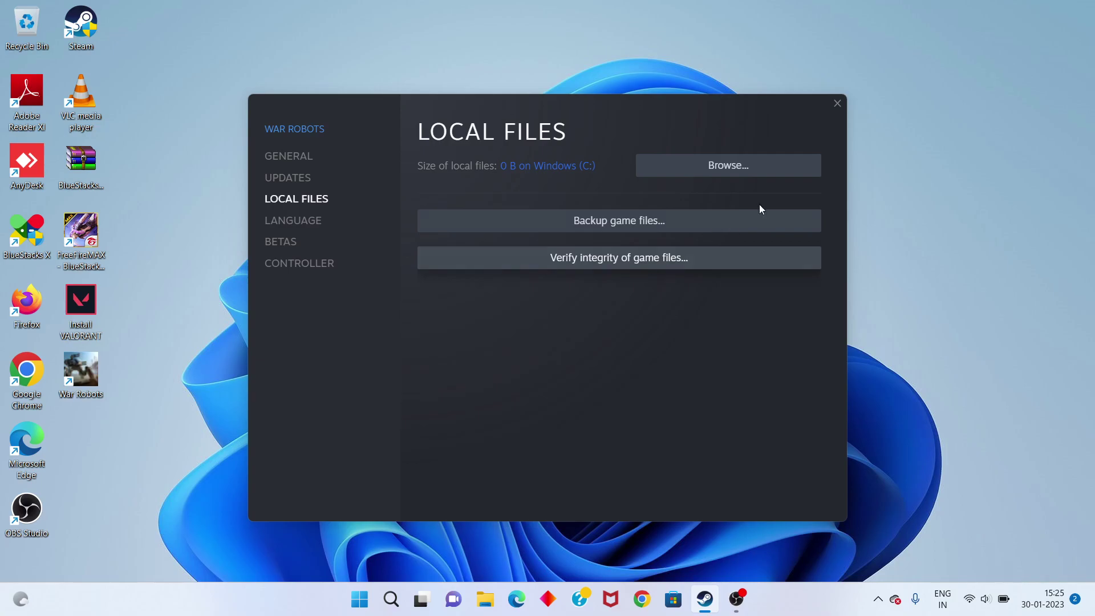
Close the War Robots Properties (Local Files) window.
{"action": "left_click", "coordinate": [837, 103]}
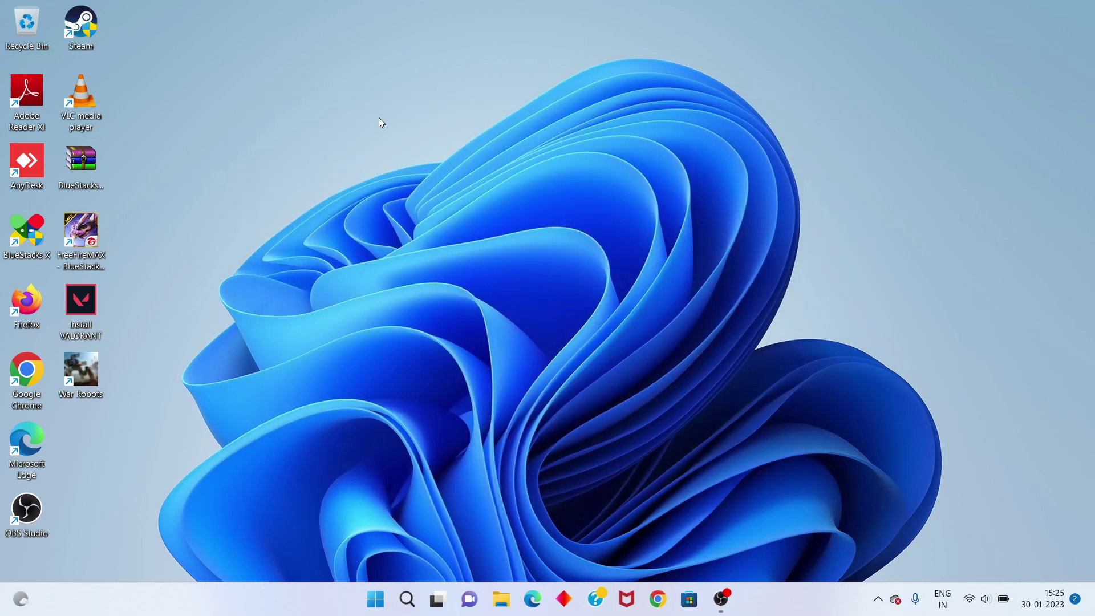
Apply Windows 8 compatibility mode with run as administrator to the Steam shortcut, then show the Start menu's power options.
{"action": "right_click", "coordinate": [86, 33]}
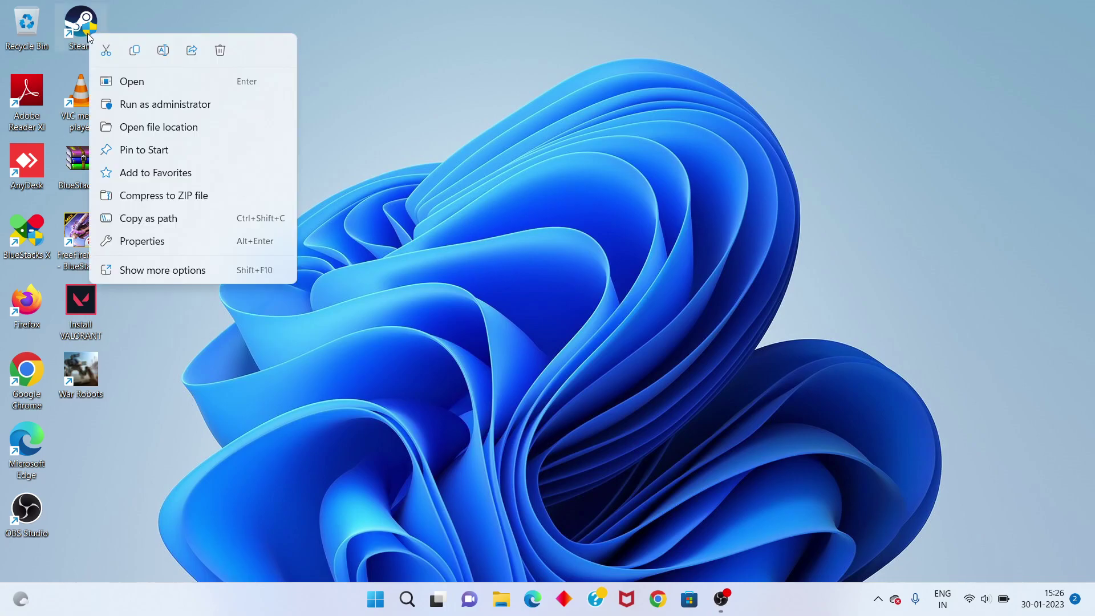
{"action": "left_click", "coordinate": [209, 242]}
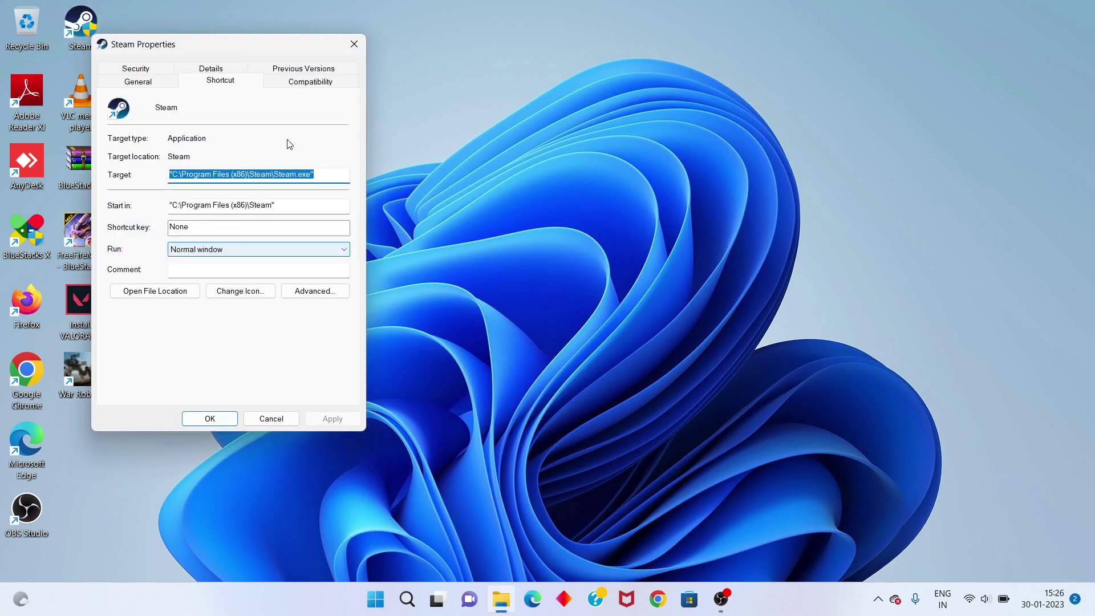
{"action": "left_click", "coordinate": [329, 84]}
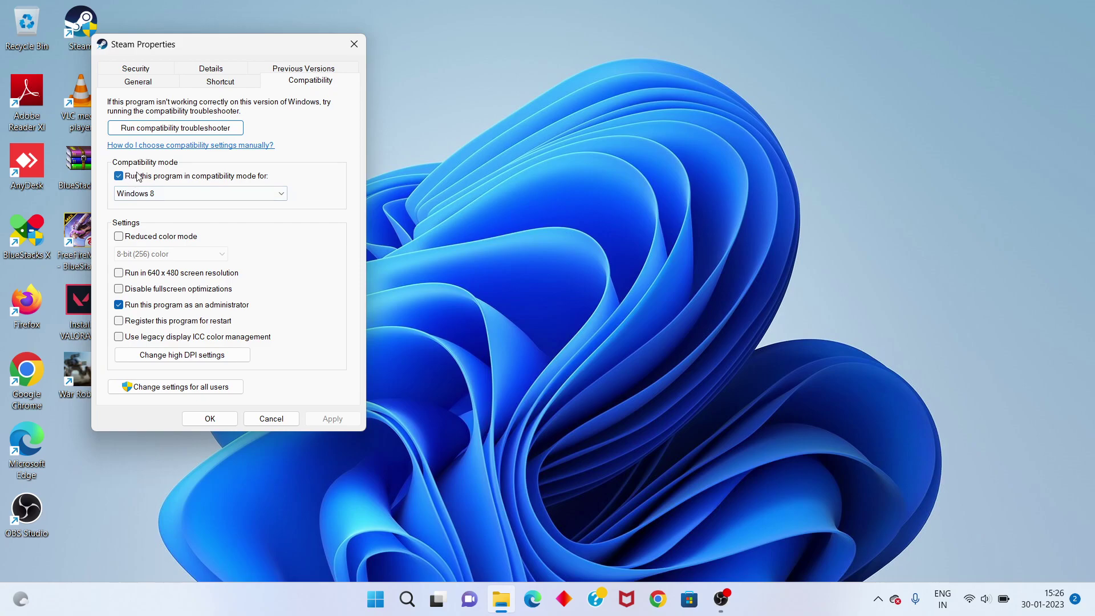
{"action": "left_click", "coordinate": [186, 193]}
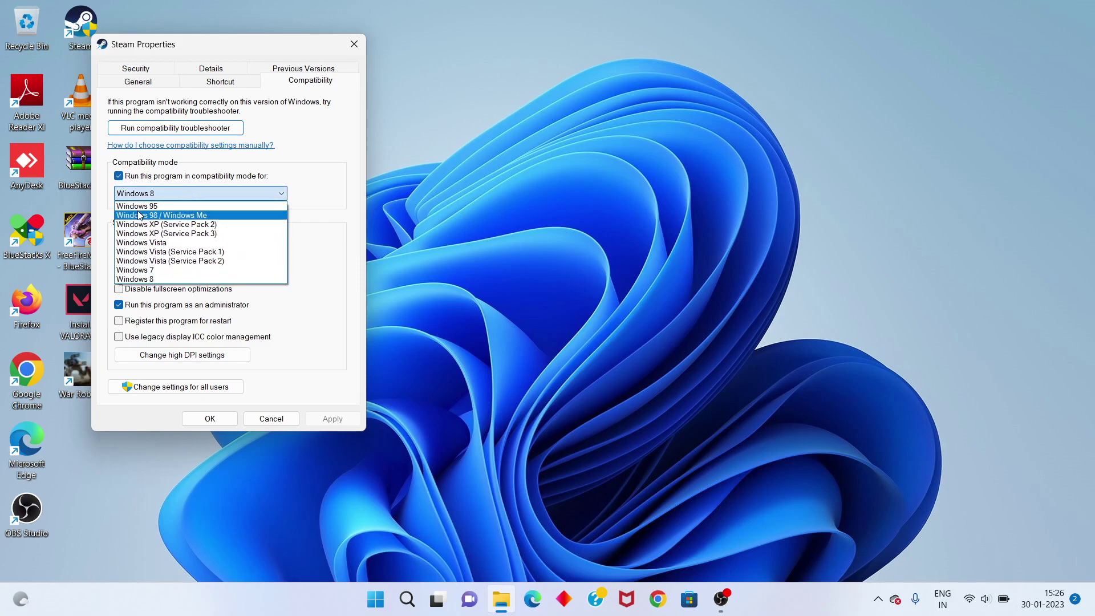
{"action": "left_click", "coordinate": [162, 280]}
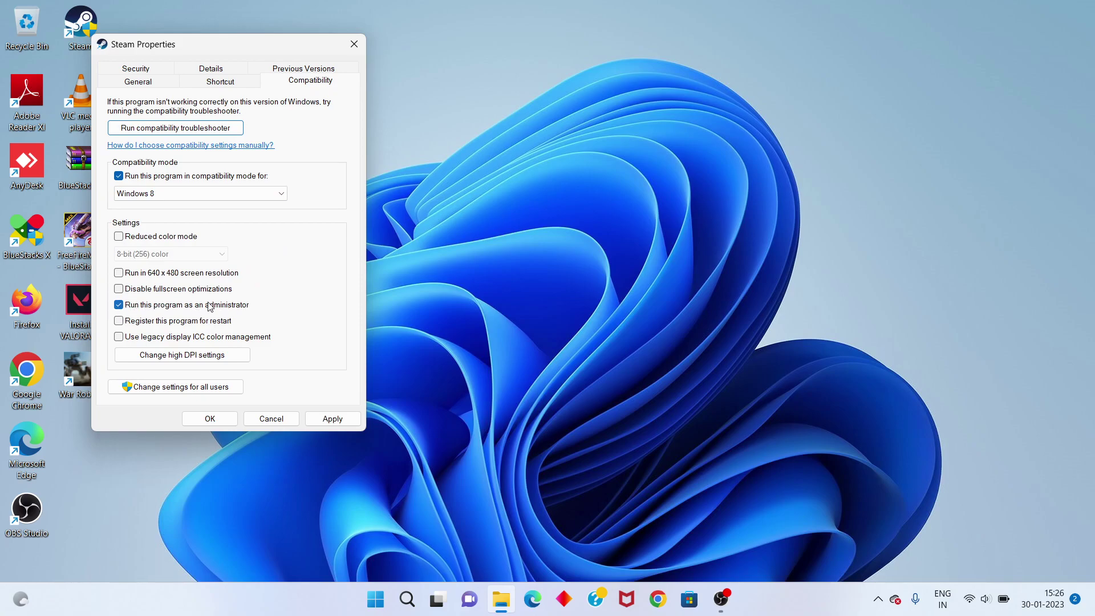
{"action": "left_click", "coordinate": [328, 422]}
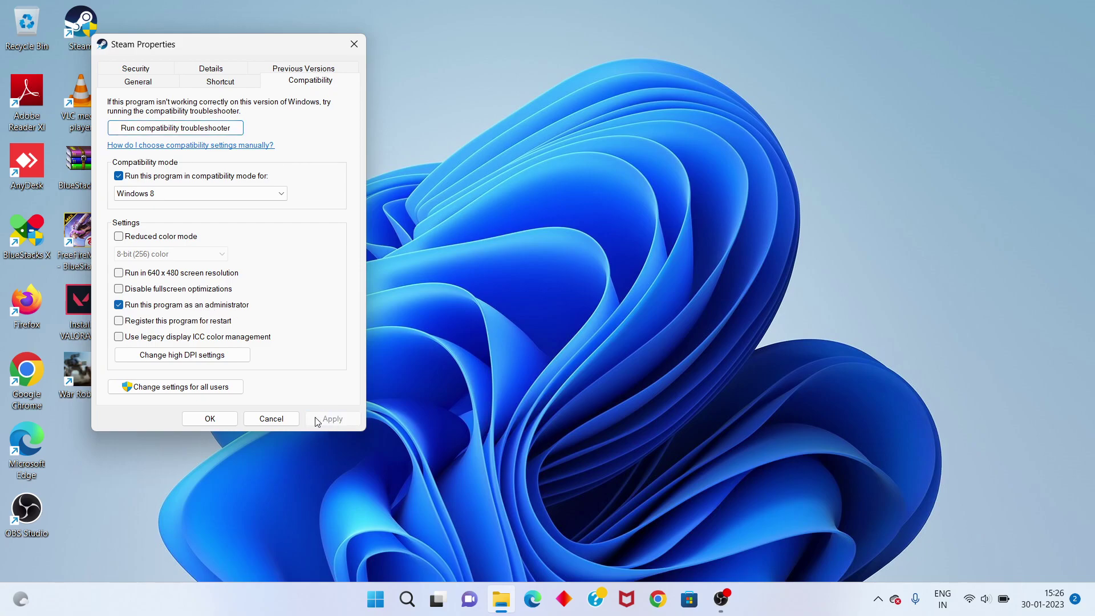
{"action": "left_click", "coordinate": [210, 419]}
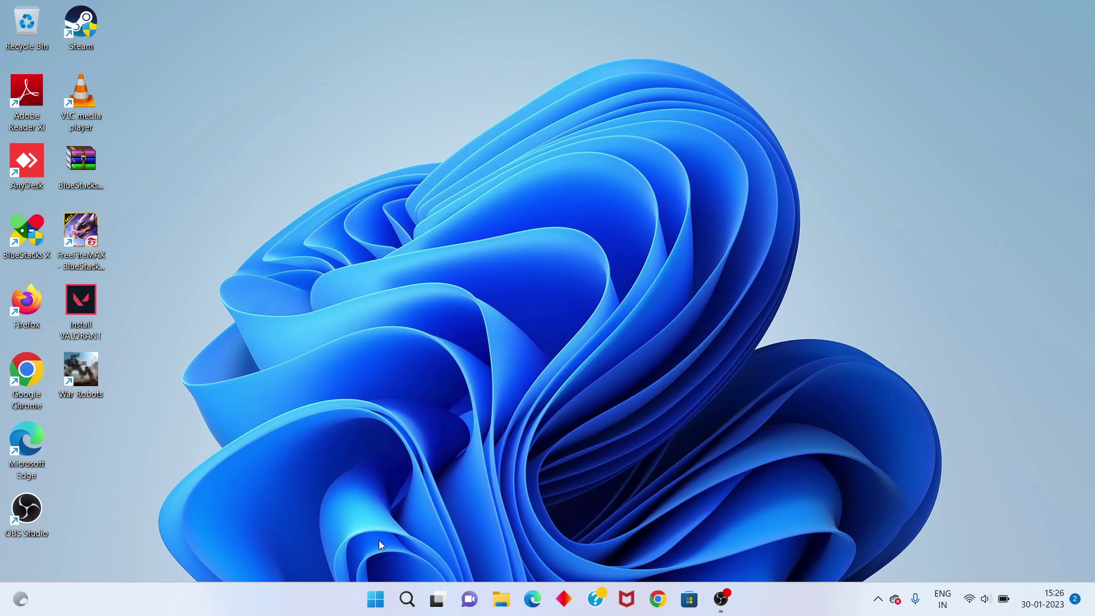
{"action": "left_click", "coordinate": [377, 600]}
{"action": "left_click", "coordinate": [725, 551]}
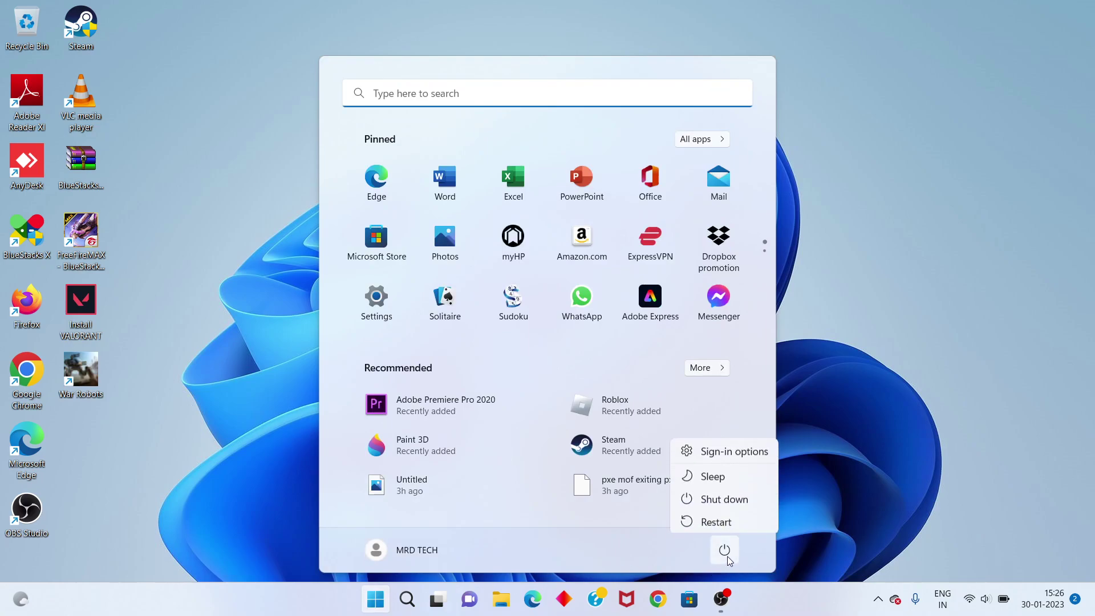